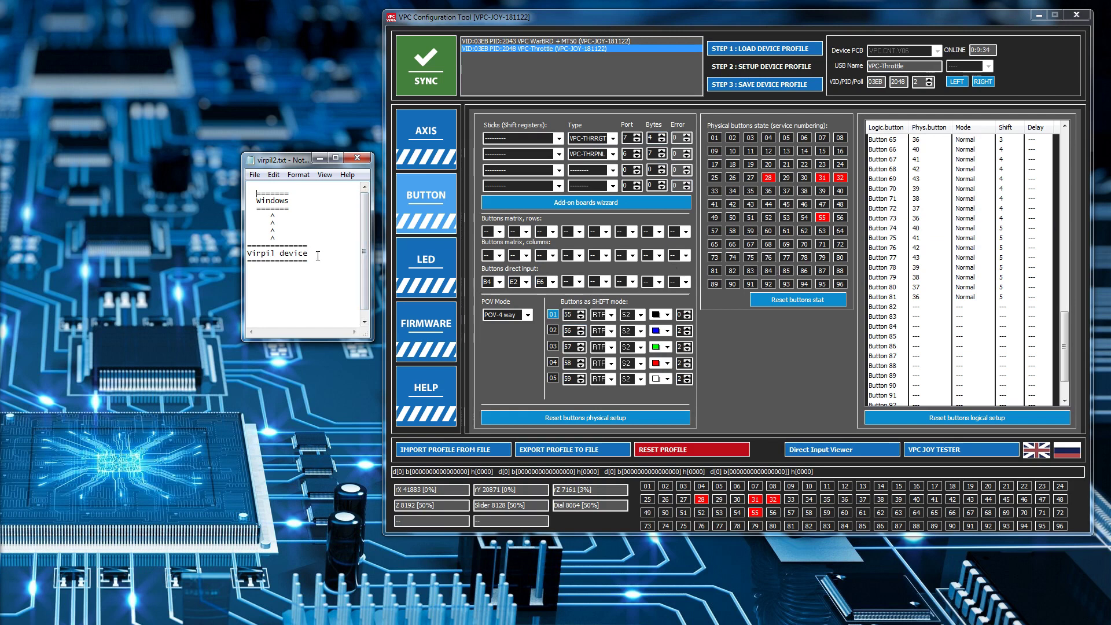
Highlight the virpil line and the word 'windows' in the diagram, select Button 74, and show the throttle's axes.
{"action": "left_click_drag", "start_coordinate": [318, 253], "coordinate": [248, 258]}
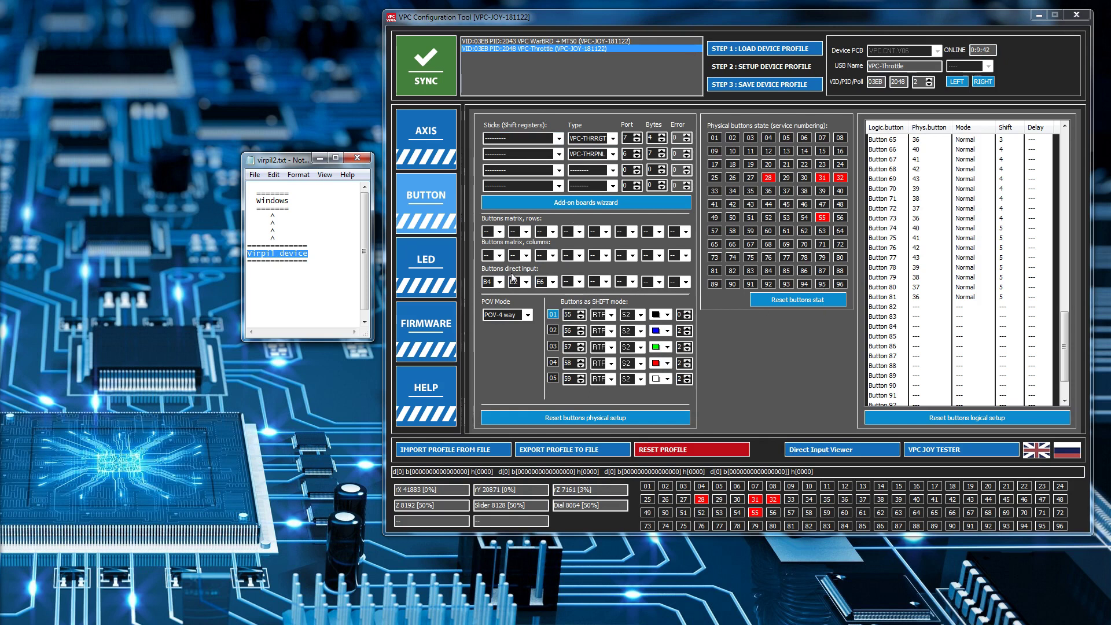
{"action": "left_click", "coordinate": [321, 264]}
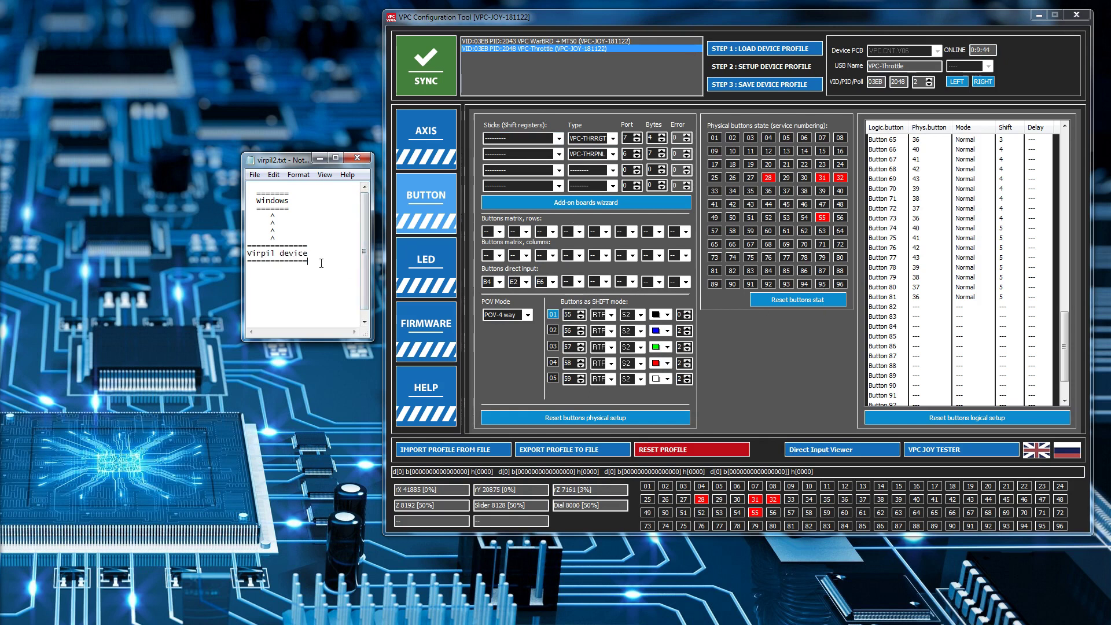
{"action": "left_click", "coordinate": [923, 232]}
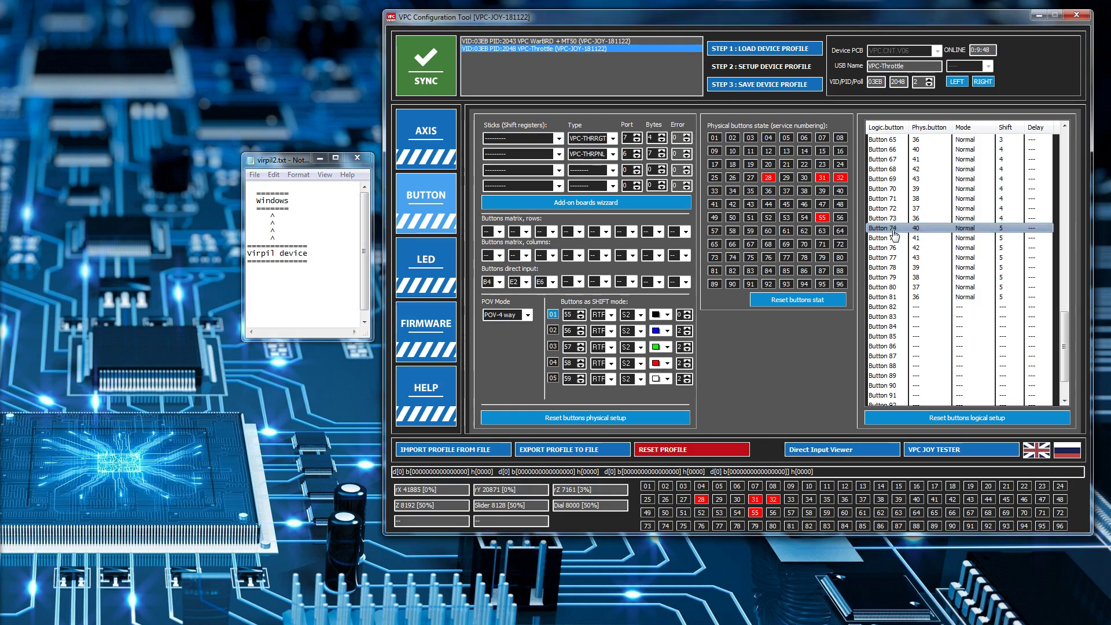
{"action": "left_click", "coordinate": [311, 255]}
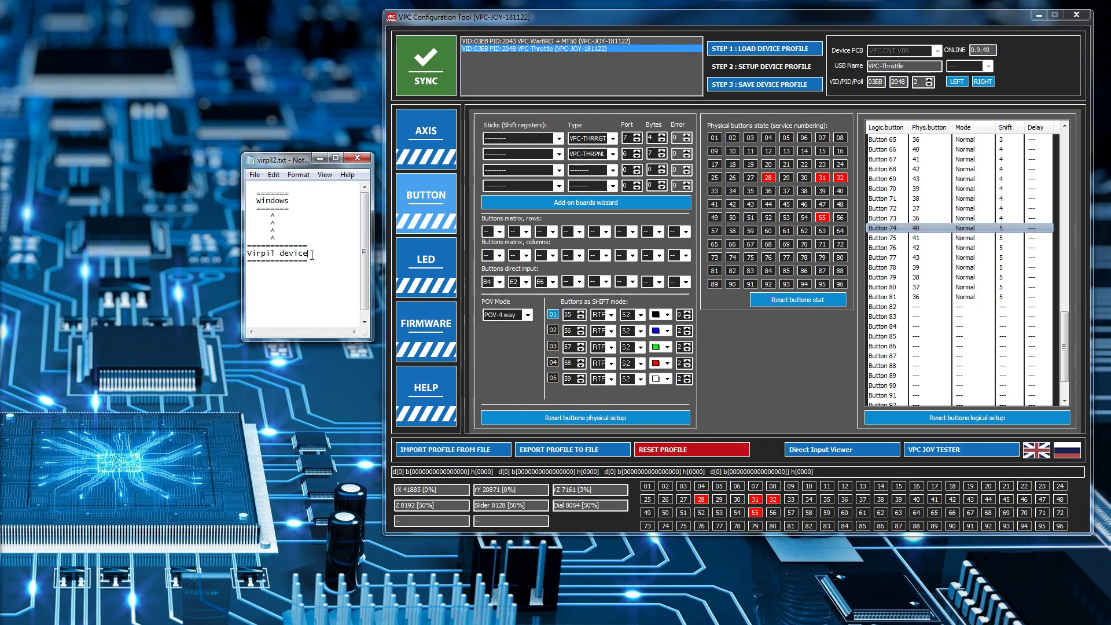
{"action": "double_click", "coordinate": [274, 203]}
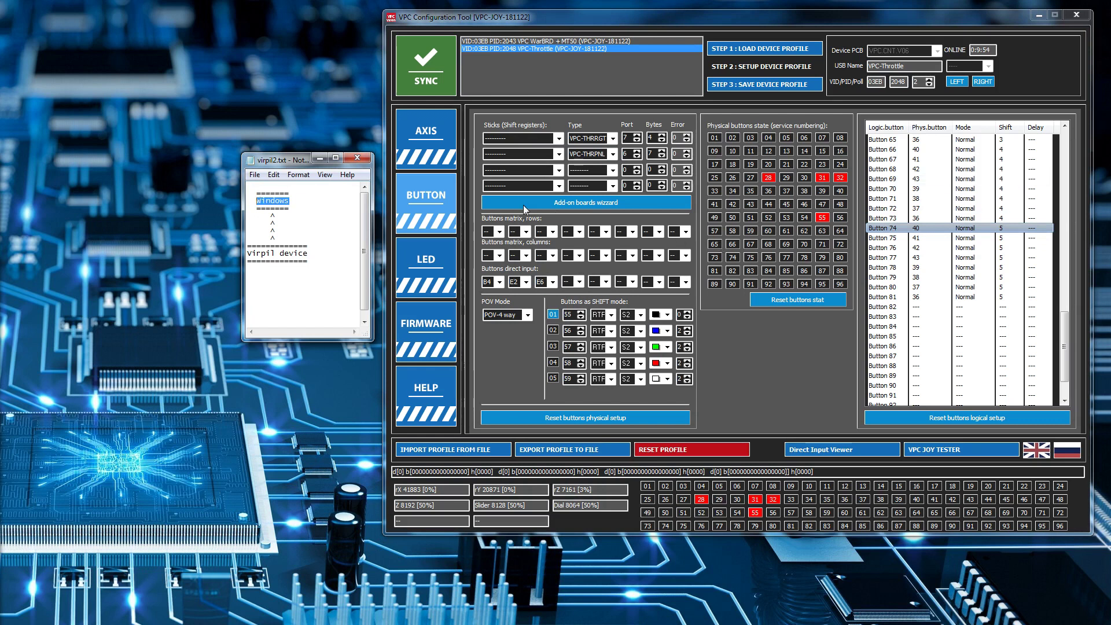
{"action": "left_click", "coordinate": [431, 139]}
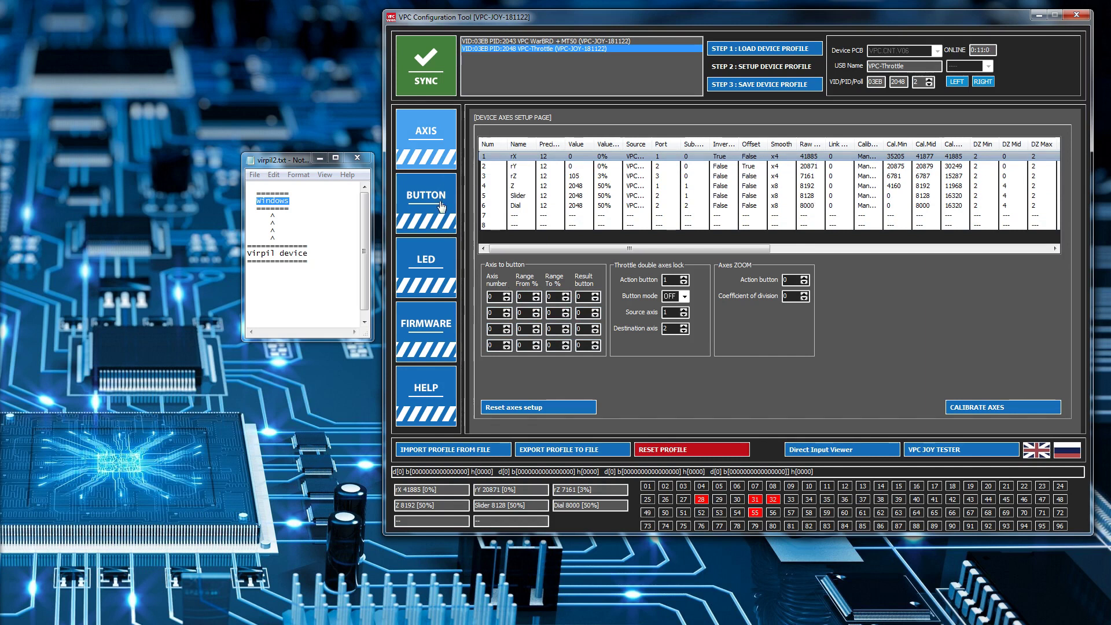
Select Button 82 on the throttle, then show the VPC WarBRD + MT50 joystick's axes page.
{"action": "left_click", "coordinate": [441, 205]}
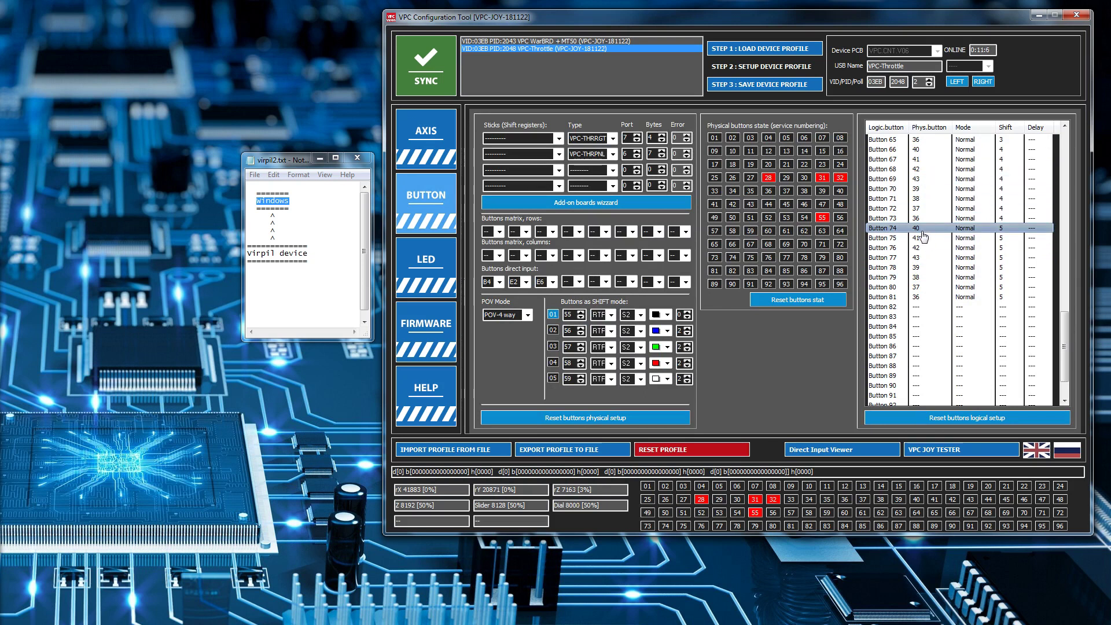
{"action": "left_click", "coordinate": [886, 308]}
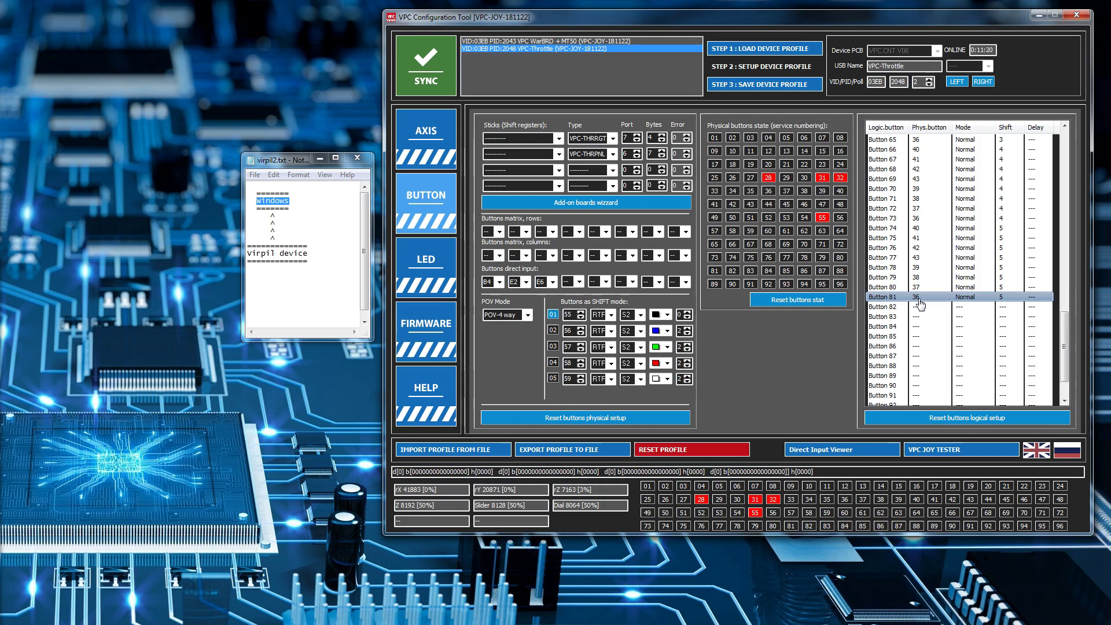
{"action": "left_click", "coordinate": [579, 41]}
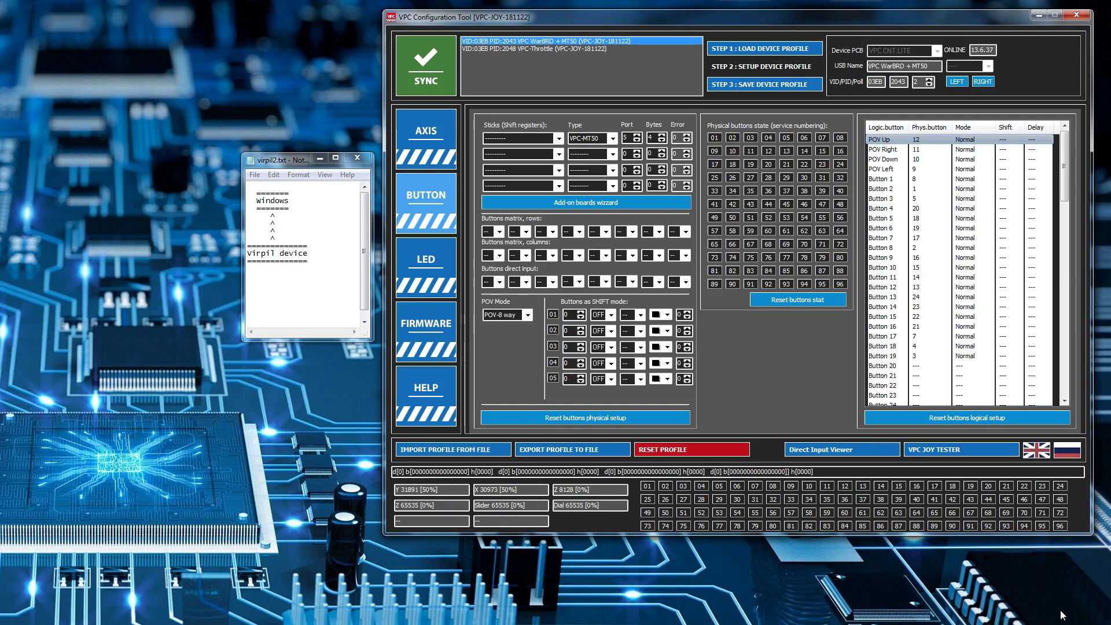
{"action": "left_click", "coordinate": [431, 138]}
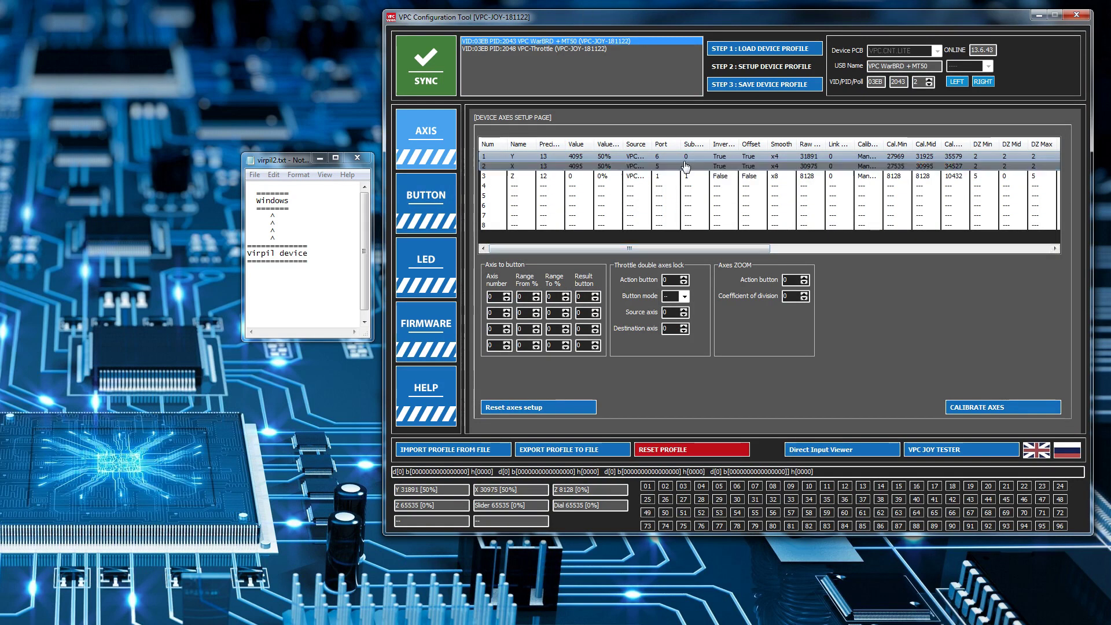
Set the joystick's Y axis to a Symmetrical response curve, then cancel the change.
{"action": "double_click", "coordinate": [515, 157]}
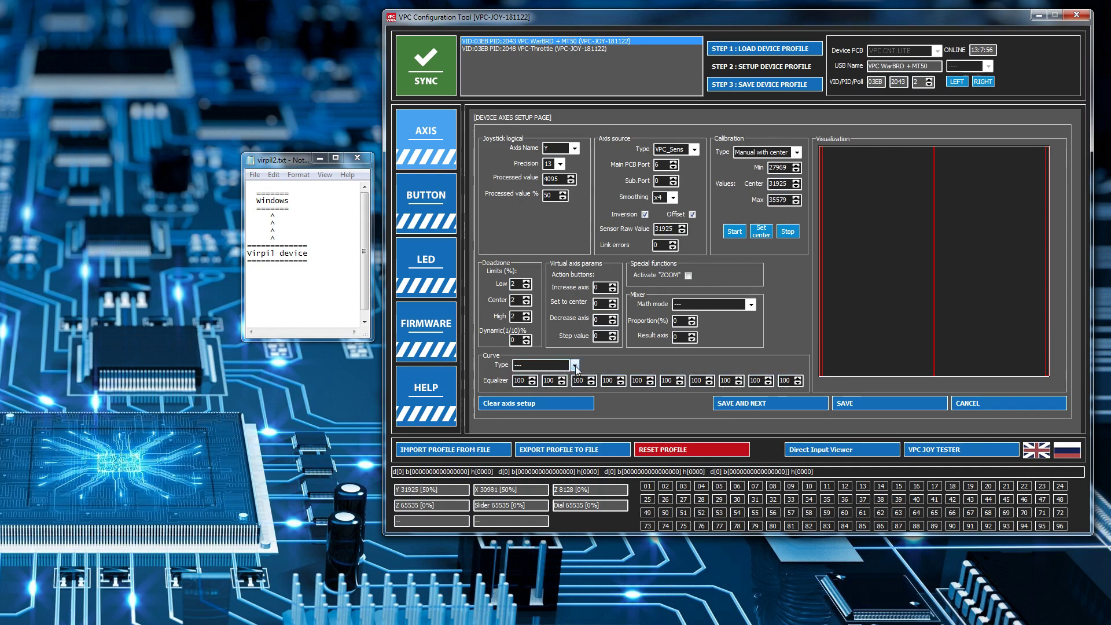
{"action": "left_click", "coordinate": [575, 366]}
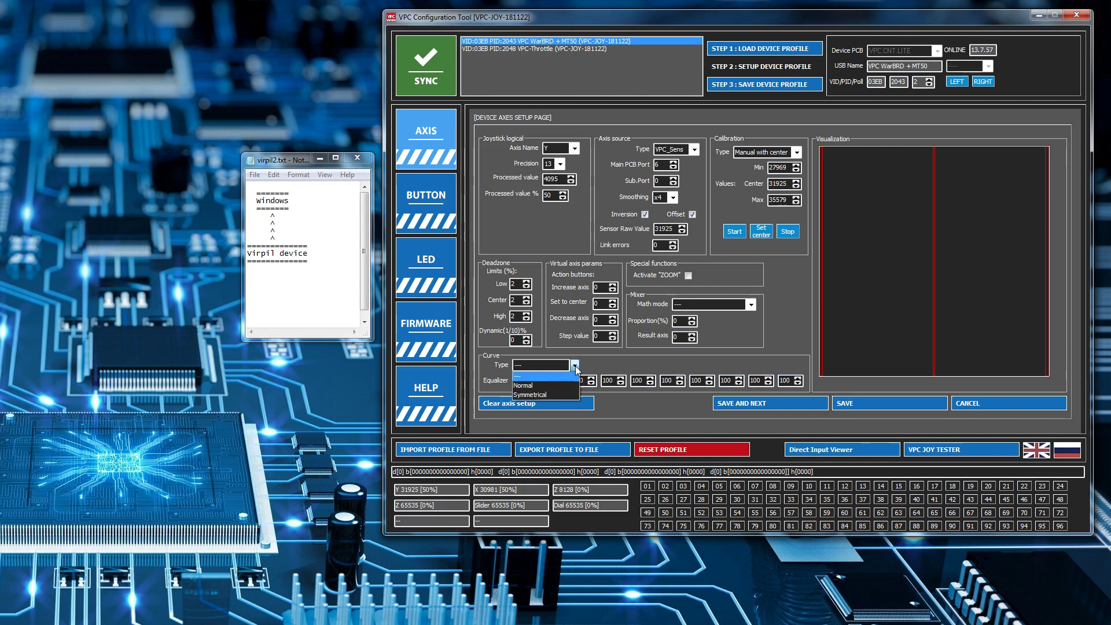
{"action": "left_click", "coordinate": [561, 394]}
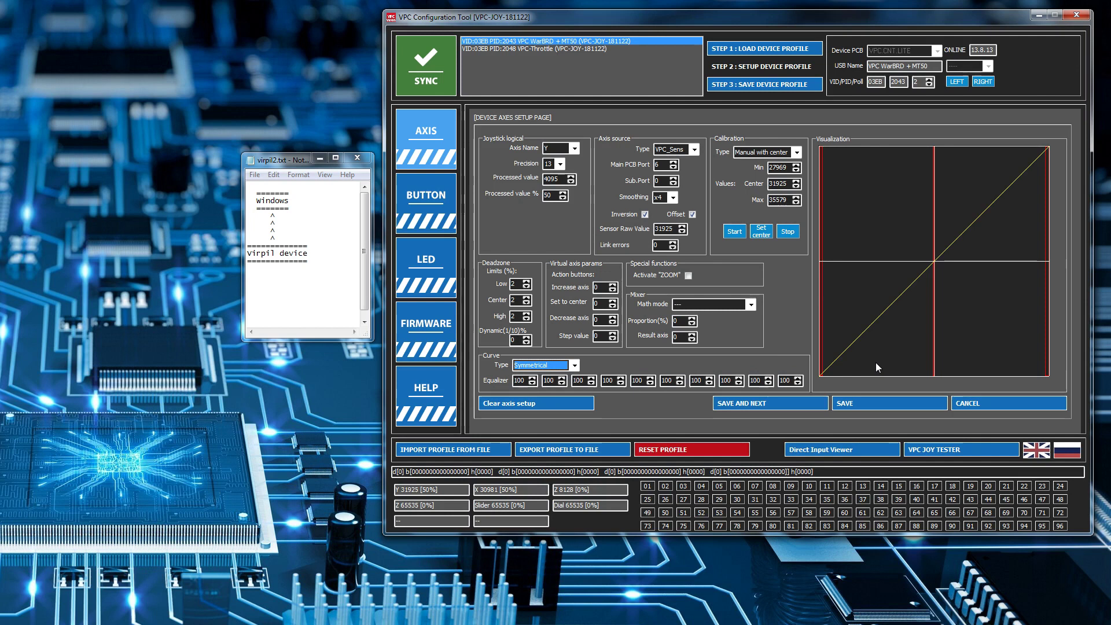
{"action": "left_click", "coordinate": [974, 404]}
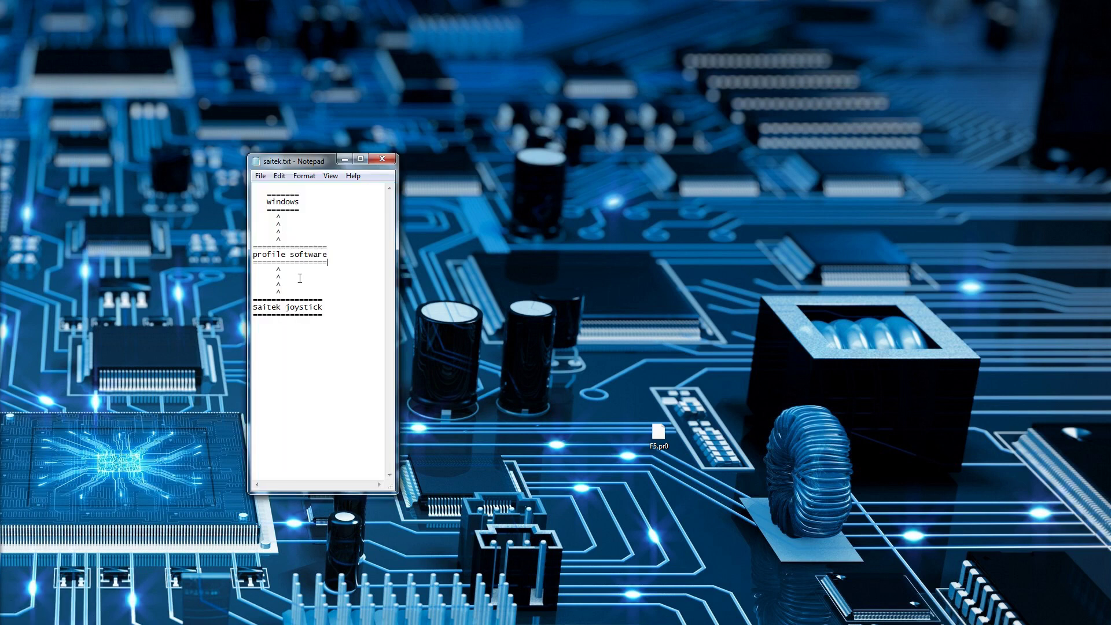
Highlight the 'Saitek joystick' line, then the 'profile software' line in the Notepad diagram.
{"action": "left_click_drag", "start_coordinate": [331, 307], "coordinate": [254, 306]}
{"action": "left_click_drag", "start_coordinate": [328, 255], "coordinate": [254, 254]}
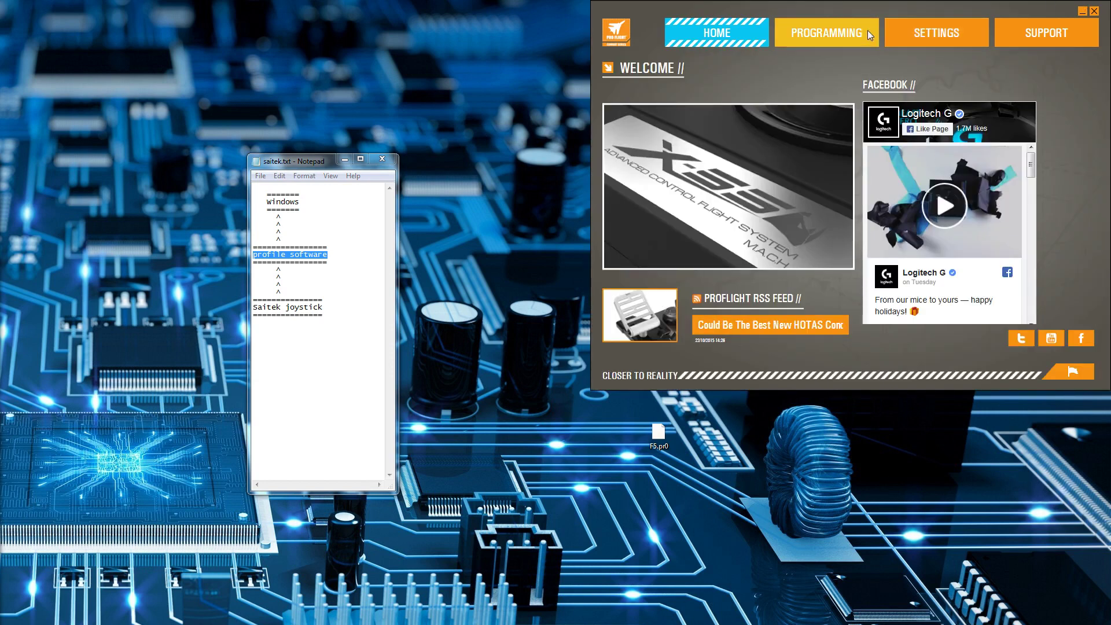
In the stick's settings, try an exponential X-axis curve (750), then switch to curvature 250.
{"action": "left_click", "coordinate": [927, 33]}
{"action": "left_click", "coordinate": [756, 194]}
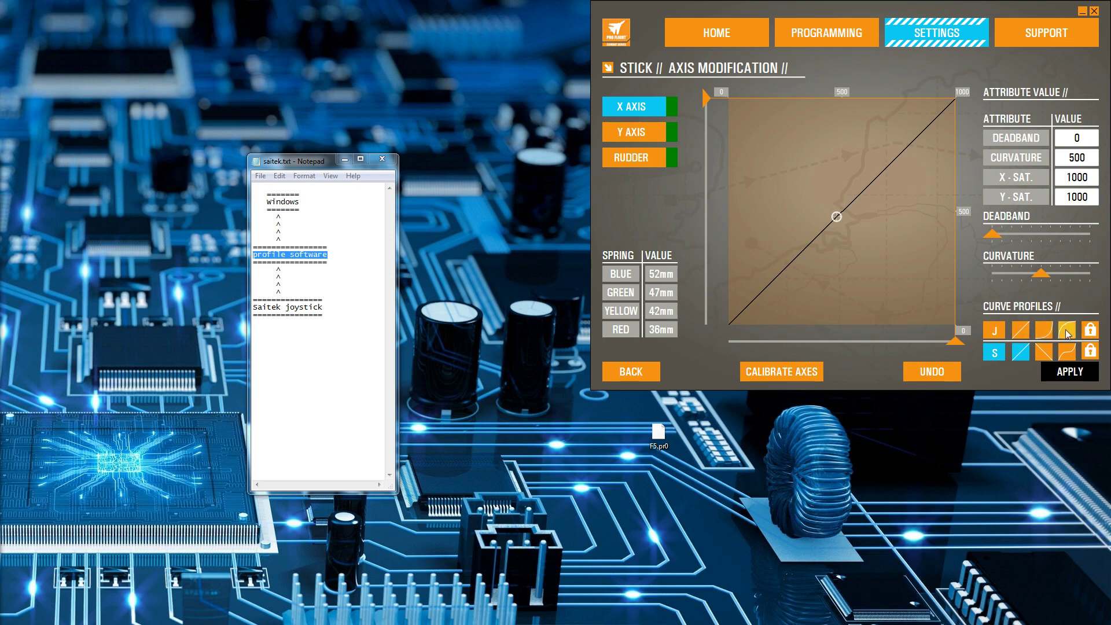
{"action": "left_click", "coordinate": [1048, 333]}
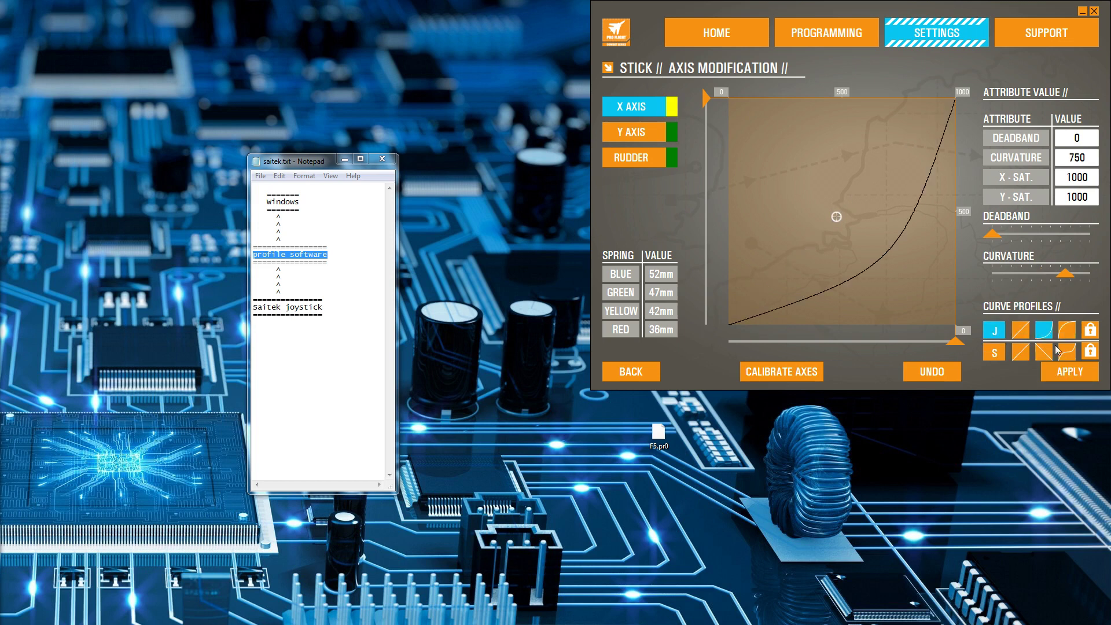
{"action": "left_click", "coordinate": [1067, 330]}
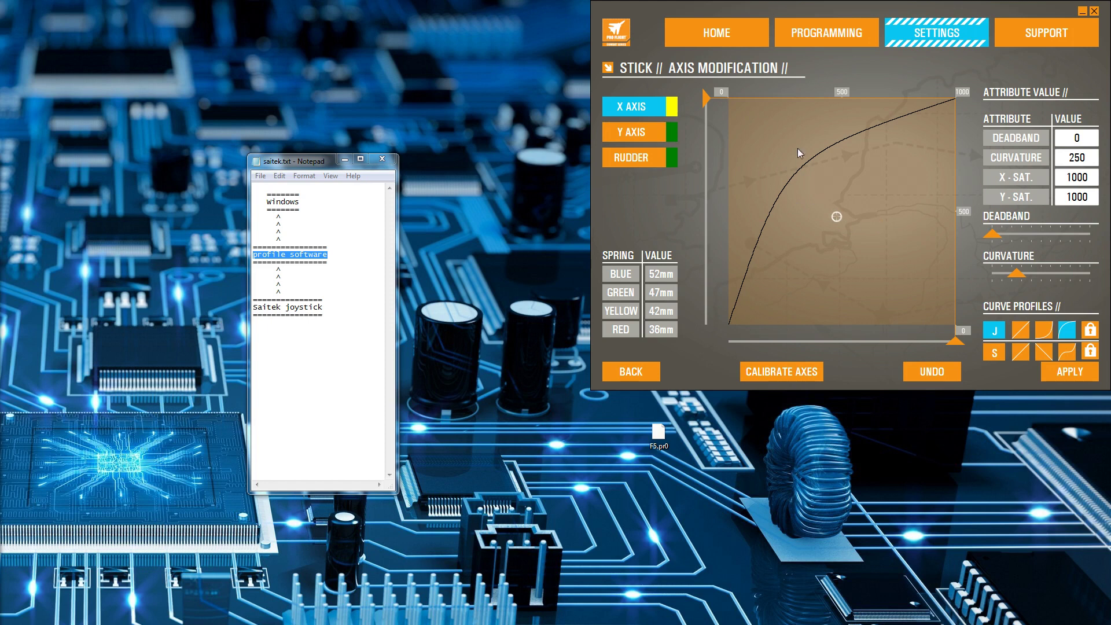
Highlight the Saitek joystick and profile software lines in the Notepad diagram again.
{"action": "left_click", "coordinate": [328, 305]}
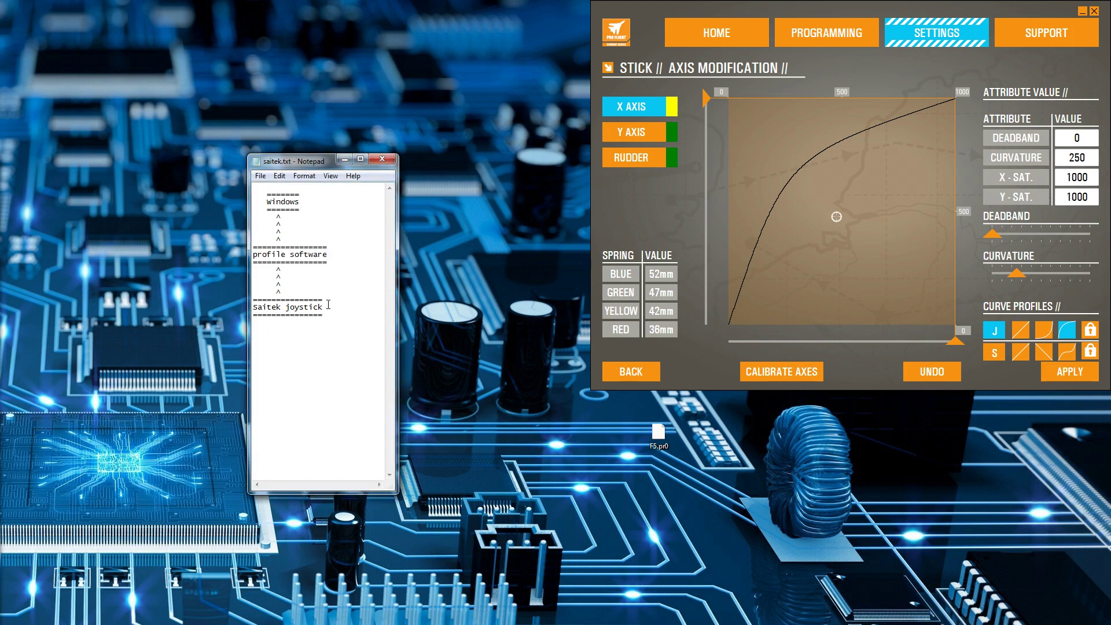
{"action": "left_click_drag", "start_coordinate": [328, 306], "coordinate": [253, 307]}
{"action": "left_click_drag", "start_coordinate": [328, 254], "coordinate": [258, 252]}
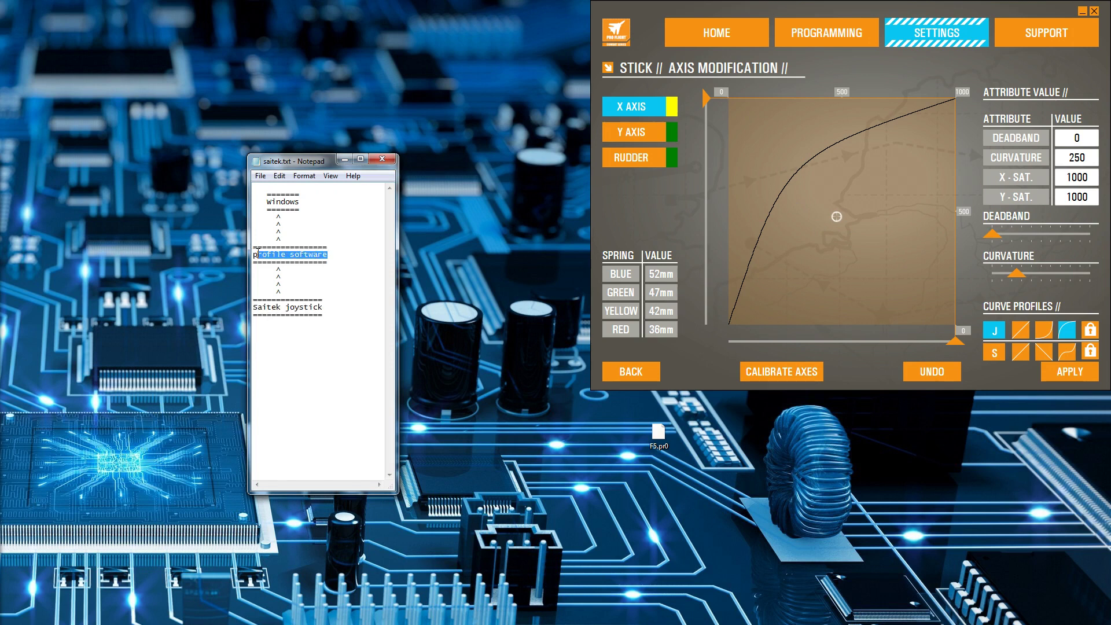
{"action": "left_click", "coordinate": [824, 33]}
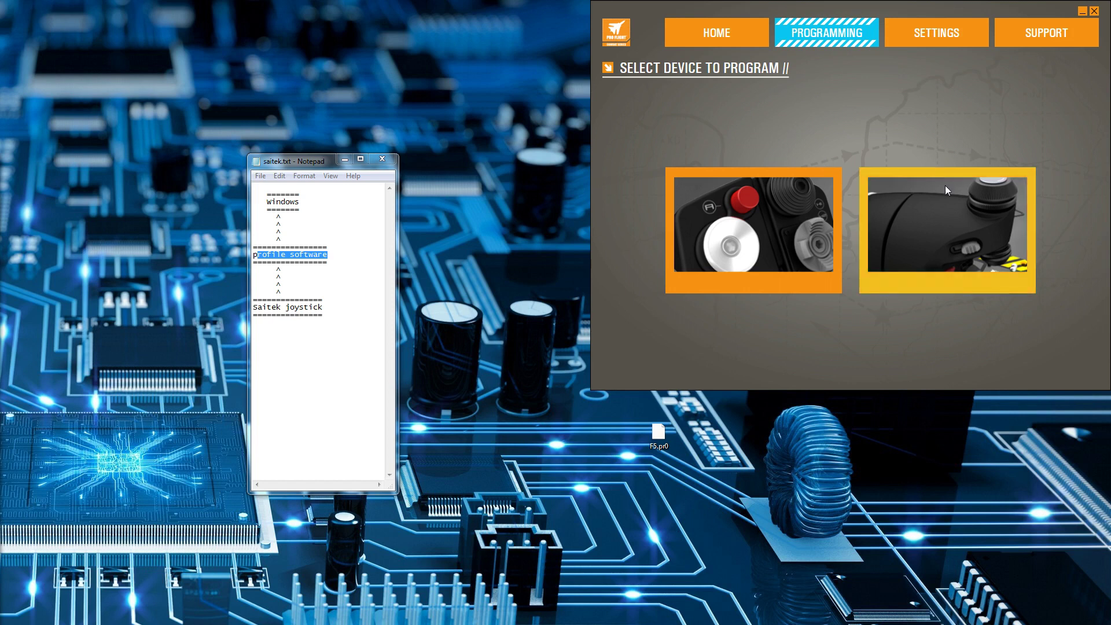
{"action": "left_click", "coordinate": [941, 217]}
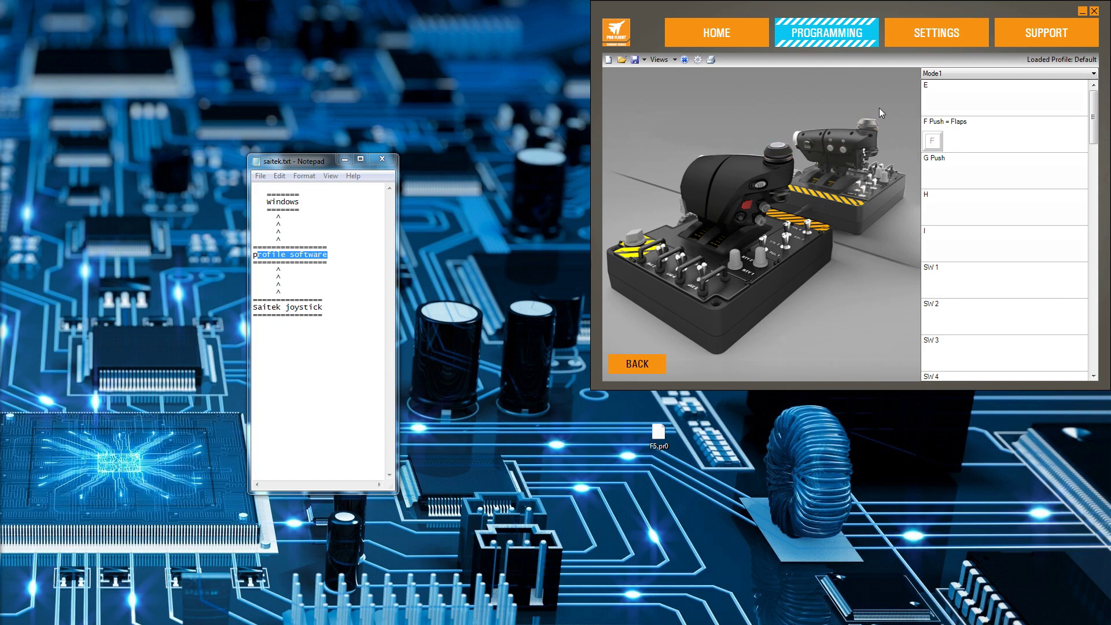
{"action": "left_click", "coordinate": [932, 141]}
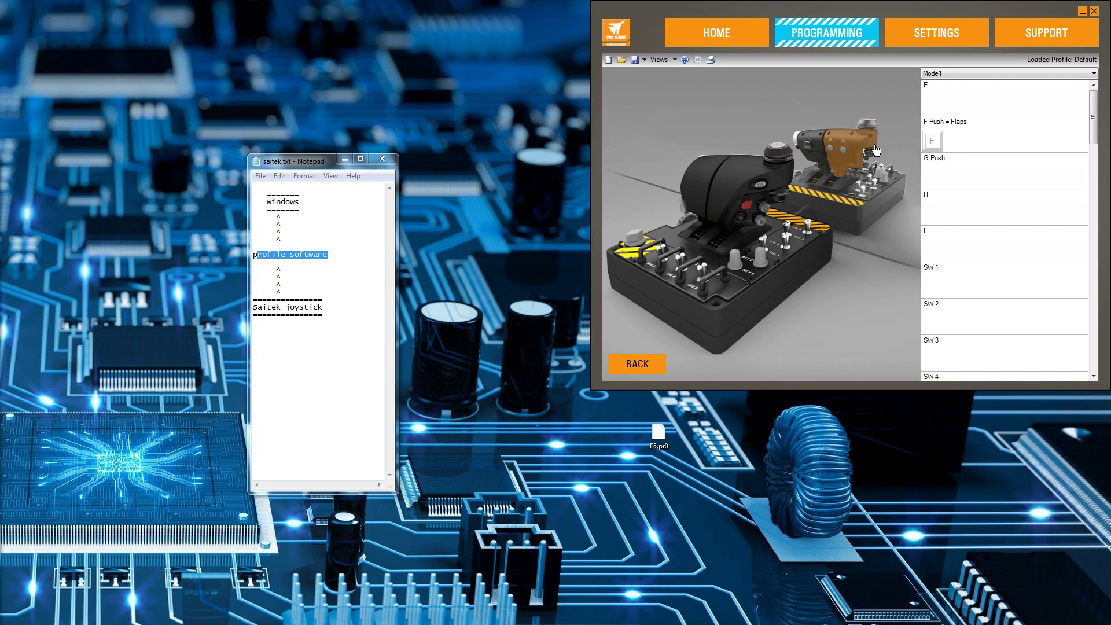
{"action": "left_click", "coordinate": [358, 278]}
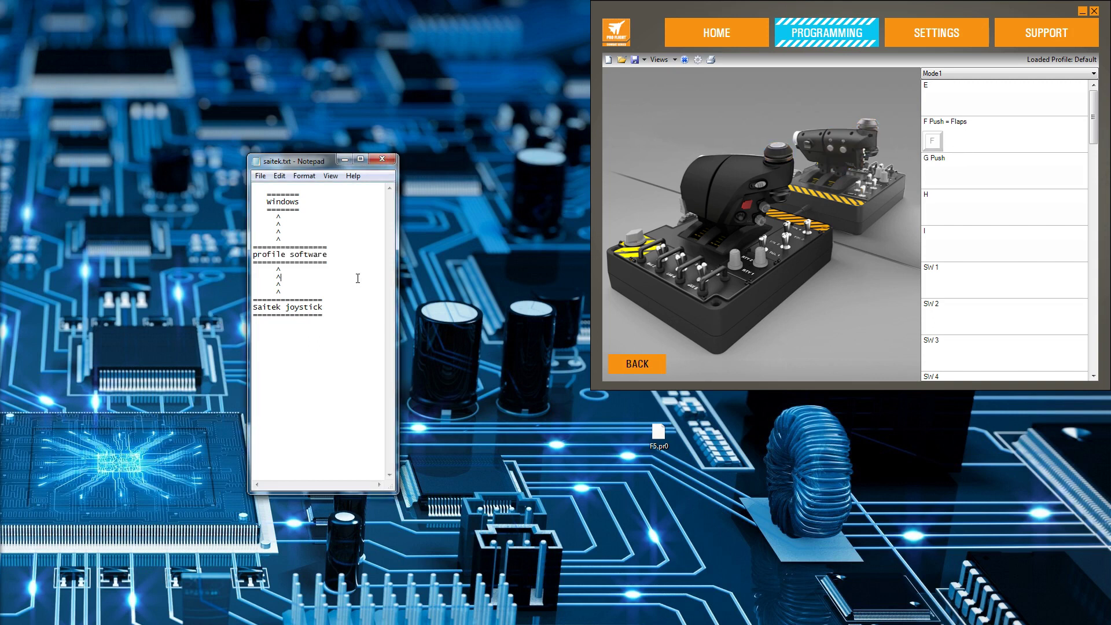
{"action": "left_click_drag", "start_coordinate": [339, 255], "coordinate": [248, 256]}
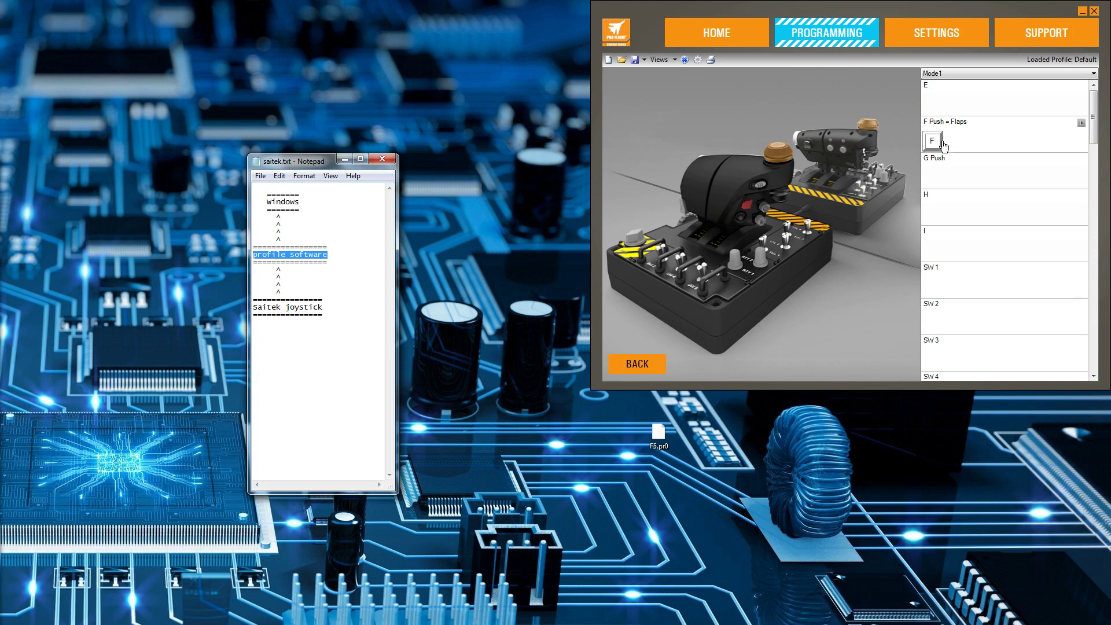
{"action": "left_click", "coordinate": [895, 262]}
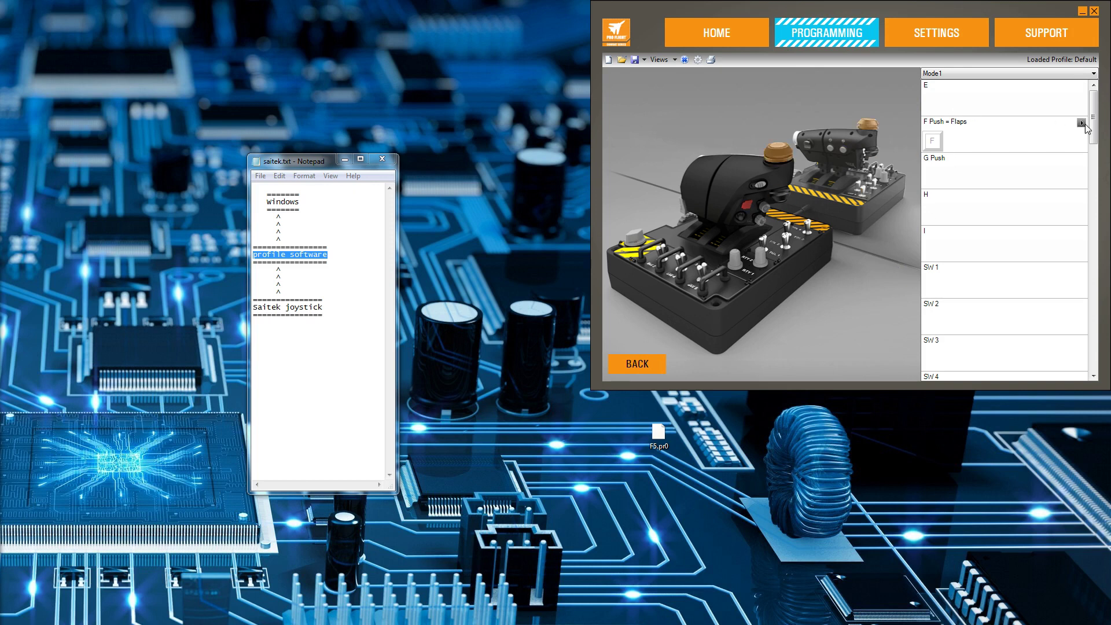
{"action": "mouse_move", "coordinate": [1081, 160]}
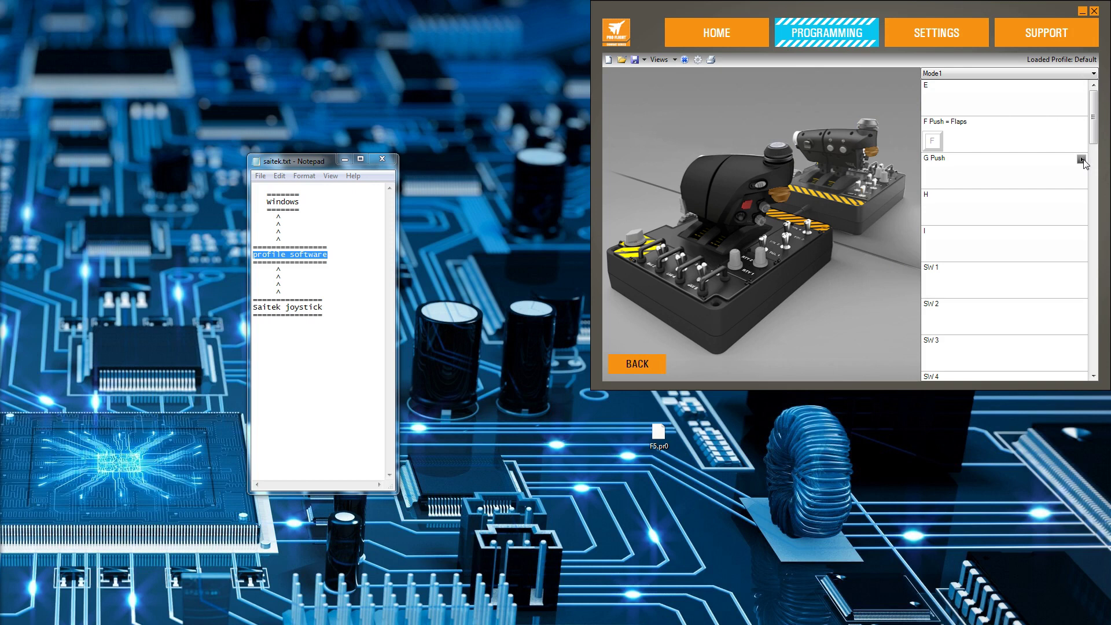
Start a new advanced command from the G Push button's command menu.
{"action": "left_click", "coordinate": [1081, 160]}
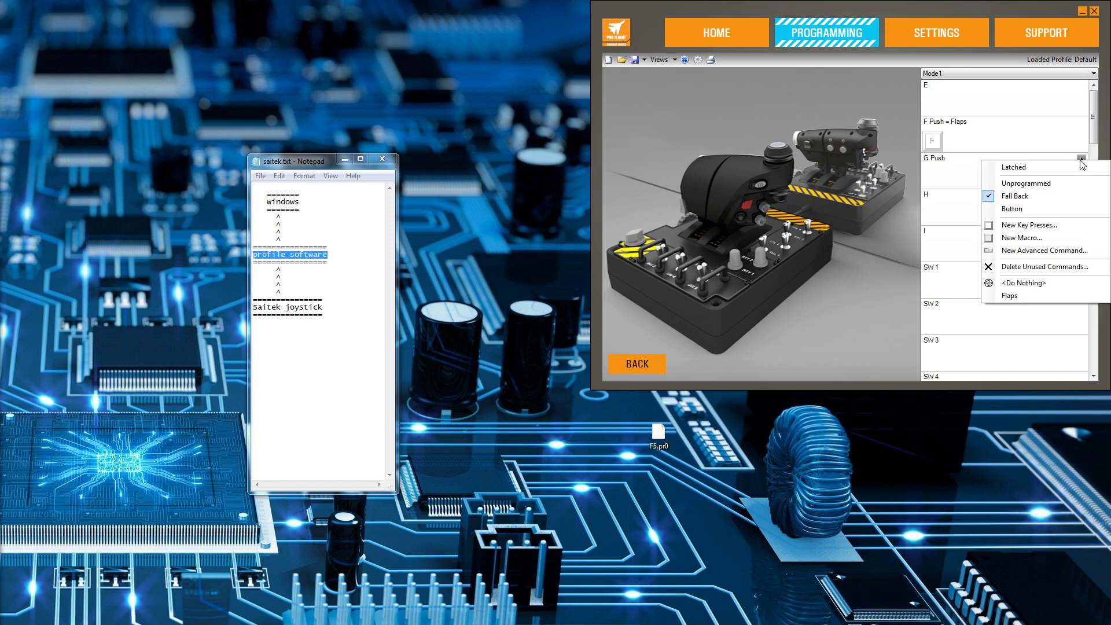
{"action": "left_click", "coordinate": [1065, 253]}
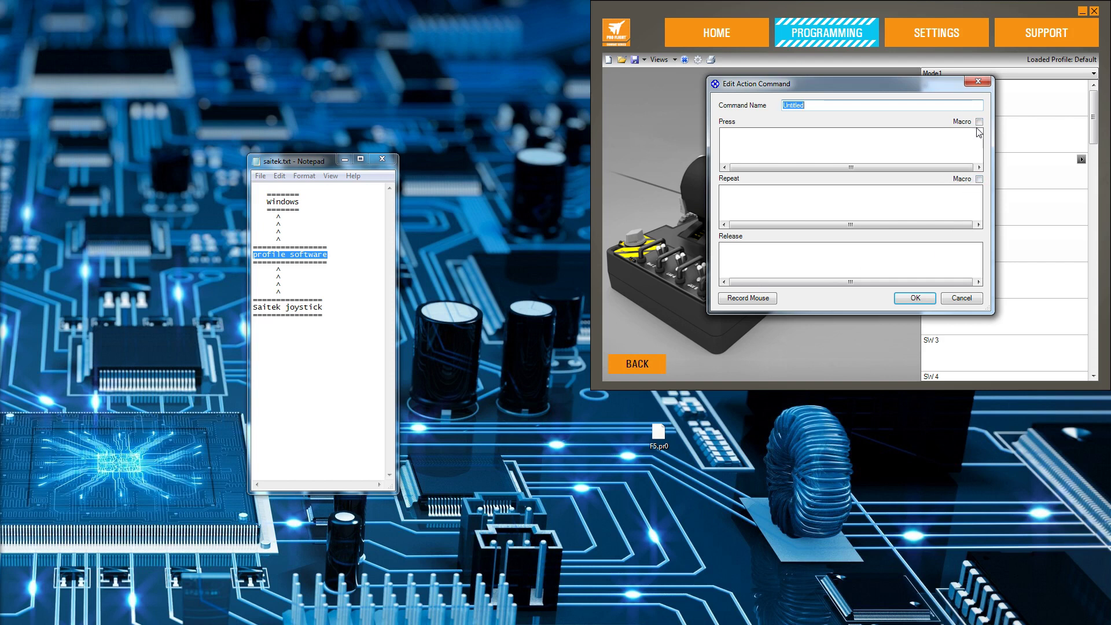
Cancel the Edit Action Command dialog without saving a command.
{"action": "left_click", "coordinate": [961, 298]}
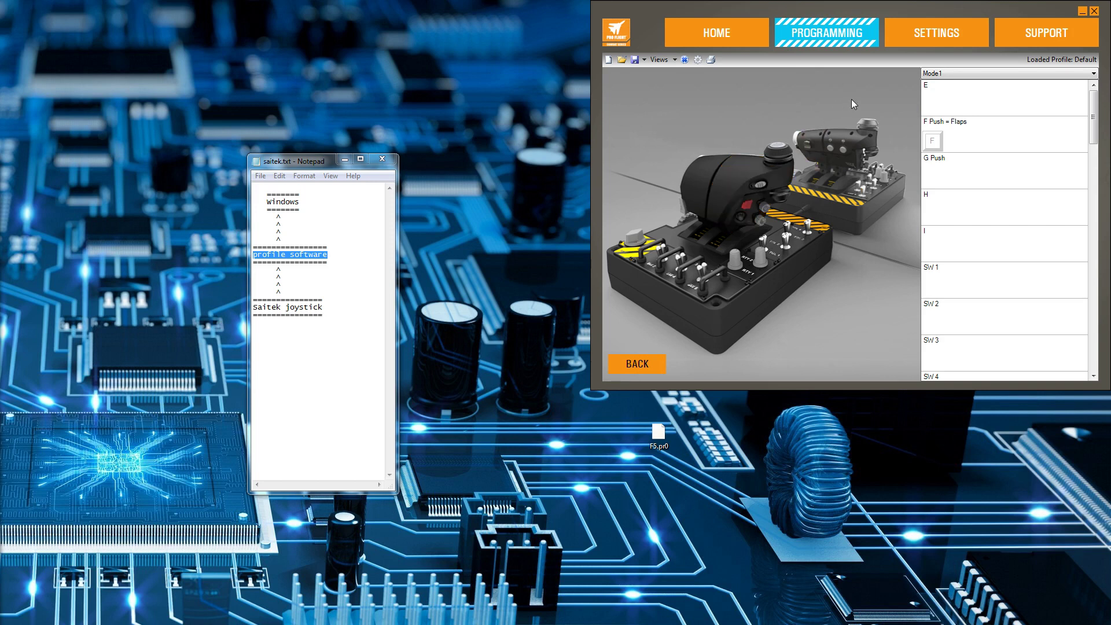
Switch the profile's mode dropdown to Mode2.
{"action": "left_click", "coordinate": [977, 77]}
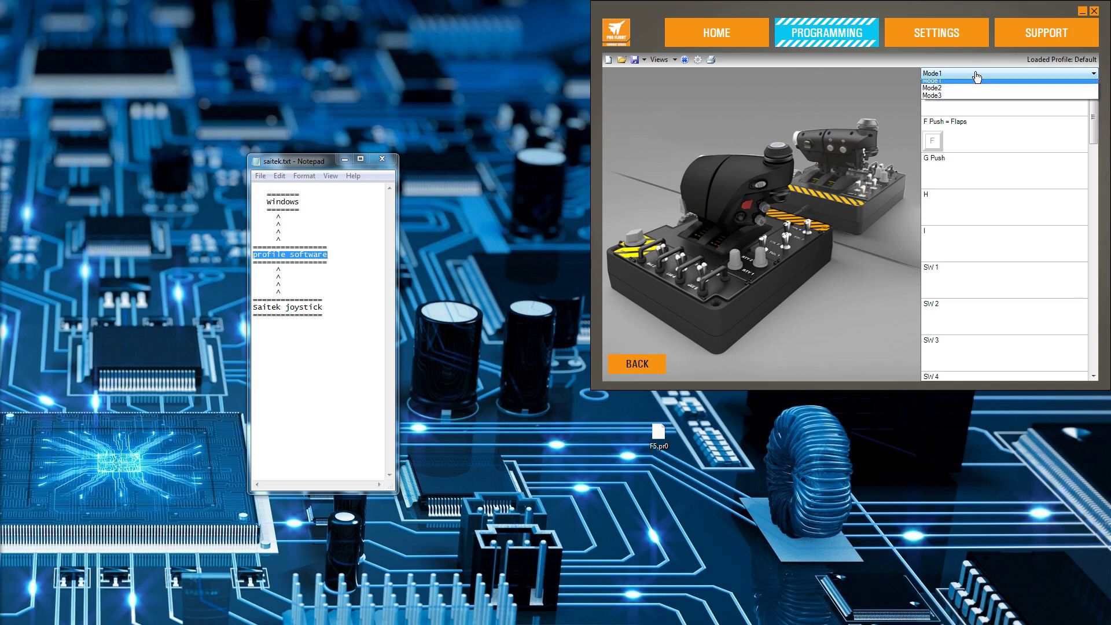
{"action": "left_click", "coordinate": [978, 82]}
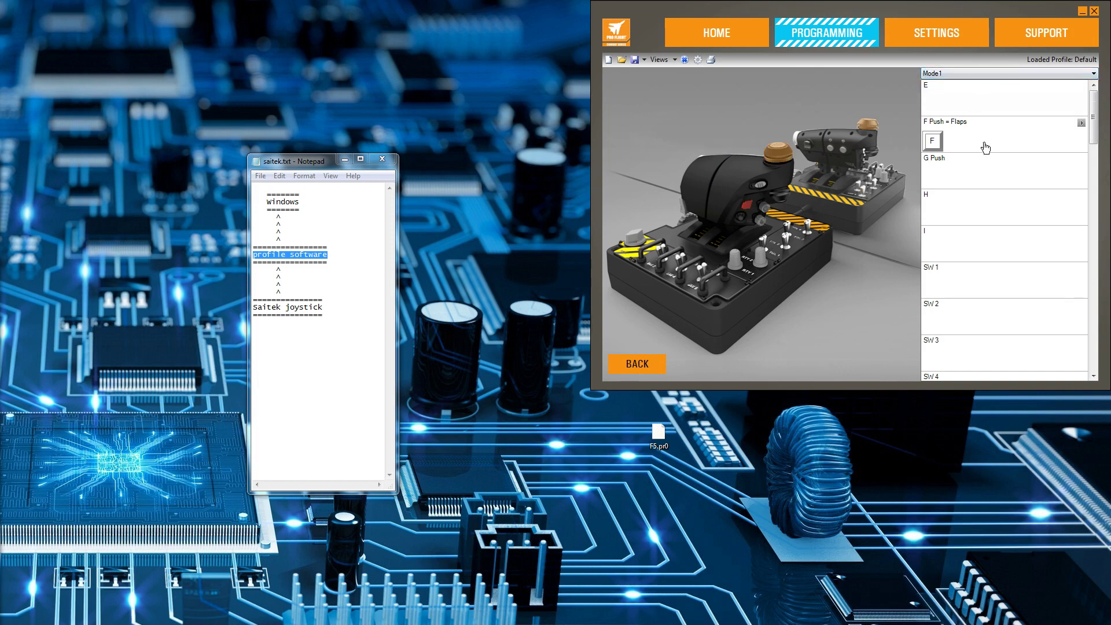
{"action": "key", "text": "Down"}
Record CTRL+F on F Push and save it as the command 'flaps down'.
{"action": "left_click", "coordinate": [978, 138]}
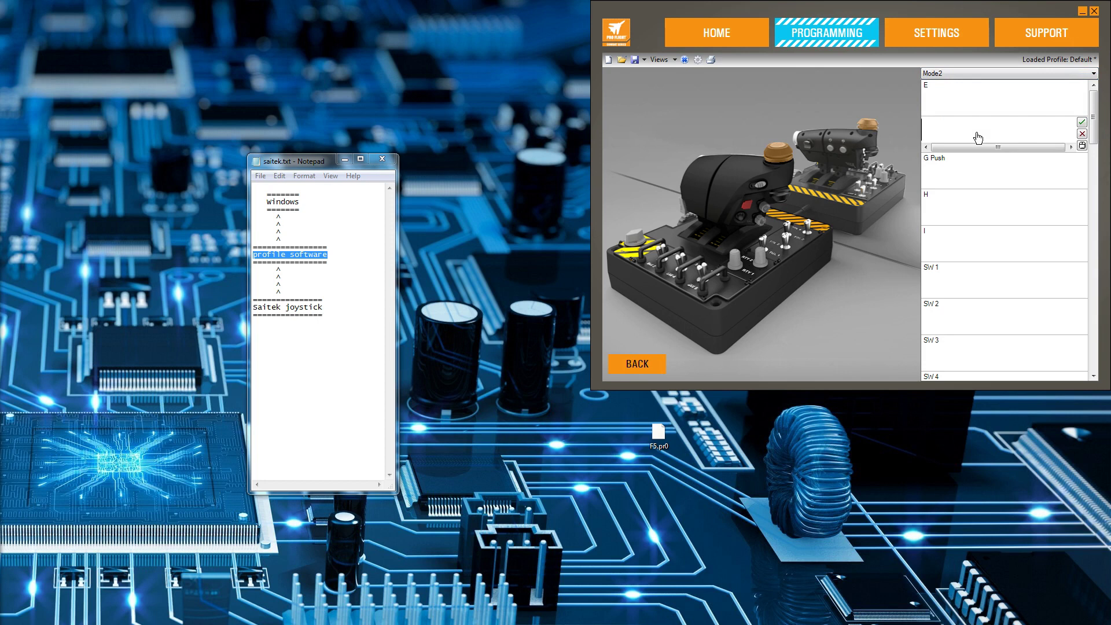
{"action": "key", "text": "ctrl+f"}
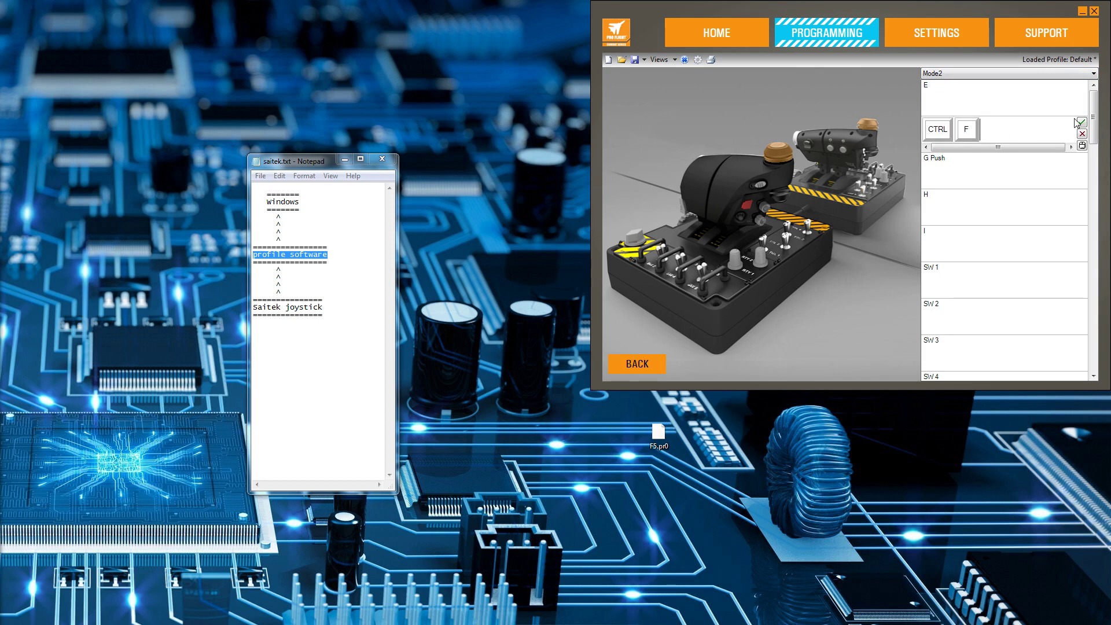
{"action": "left_click", "coordinate": [1082, 122]}
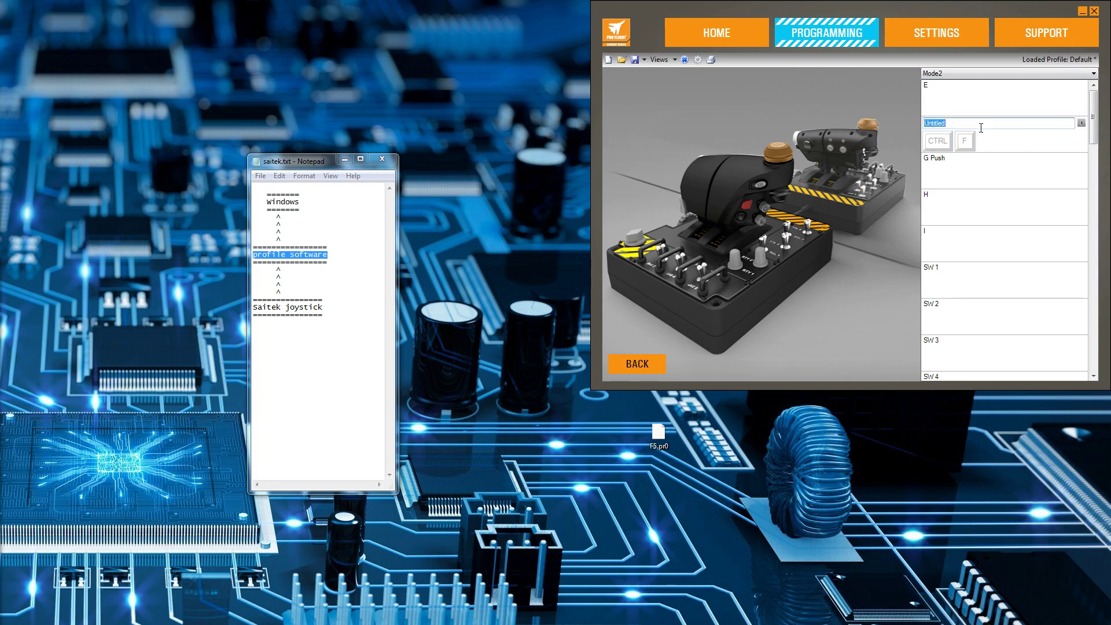
{"action": "type", "text": "flaps down"}
{"action": "key", "text": "Return"}
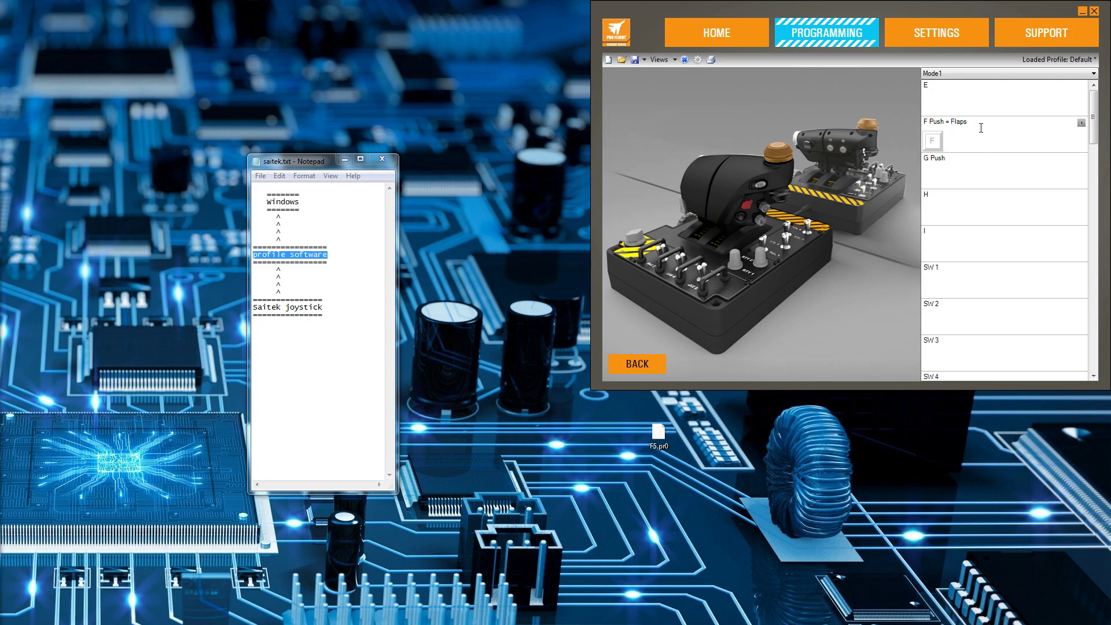
{"action": "mouse_move", "coordinate": [1093, 115]}
{"action": "left_mouse_down"}
{"action": "mouse_move", "coordinate": [1095, 351]}
{"action": "mouse_move", "coordinate": [1089, 108]}
{"action": "left_mouse_up"}
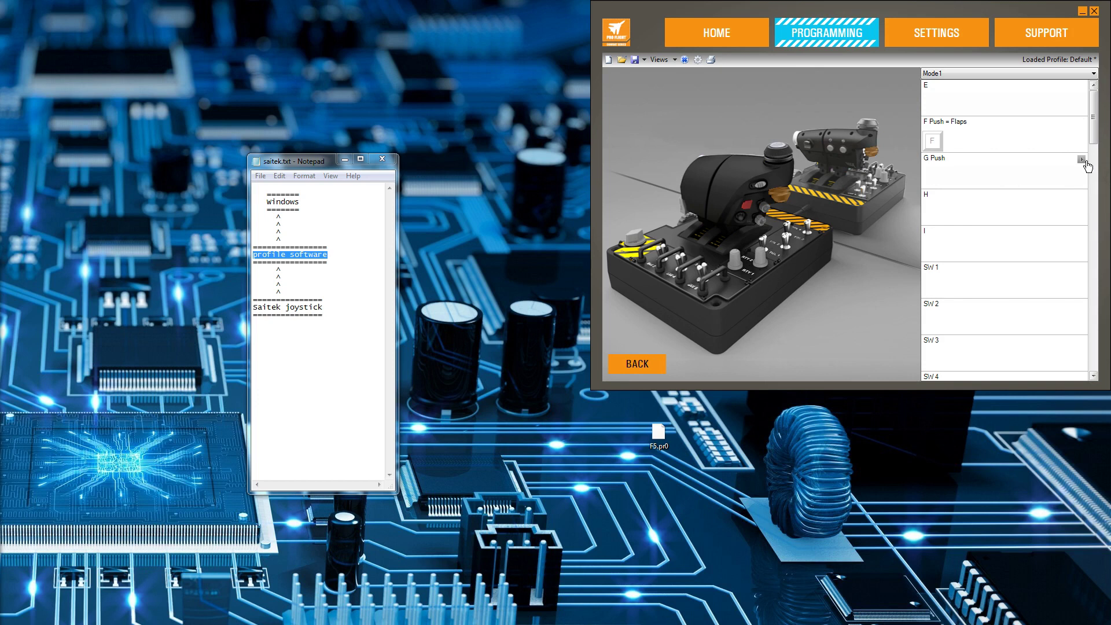
Assign flaps down to G Push, then to F Push, then give G Push the Flaps command.
{"action": "left_click", "coordinate": [1081, 160]}
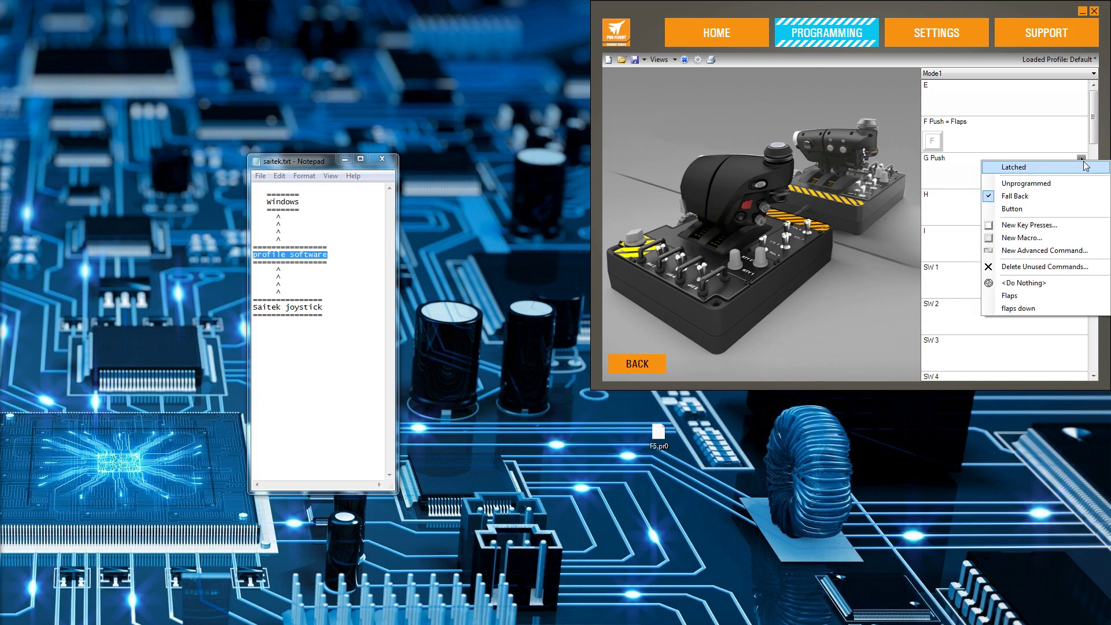
{"action": "left_click", "coordinate": [1035, 310]}
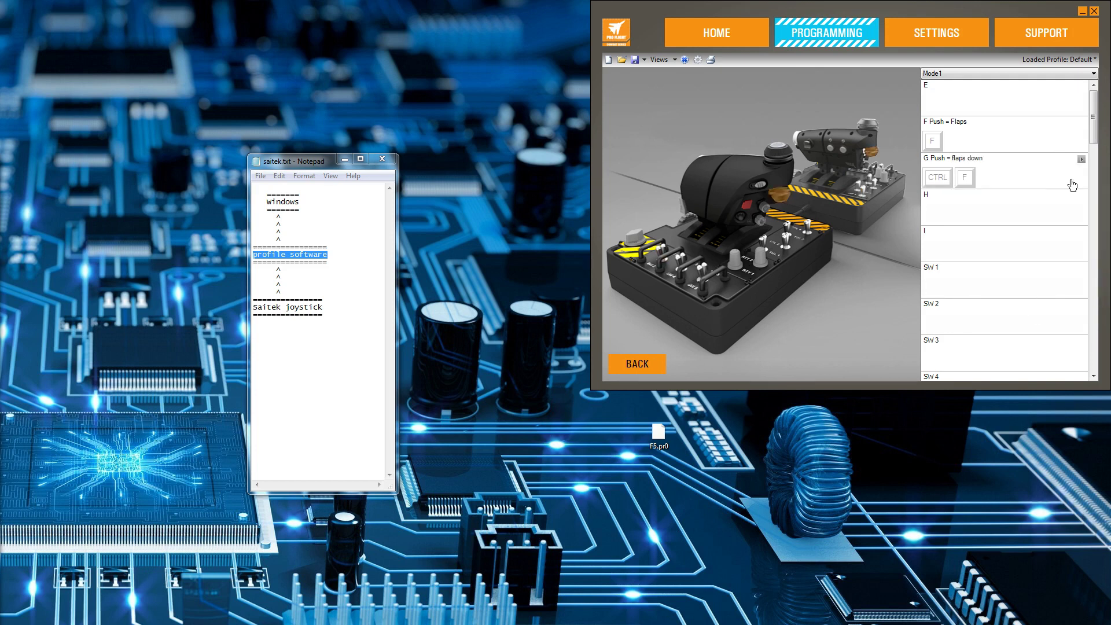
{"action": "left_click", "coordinate": [1082, 122]}
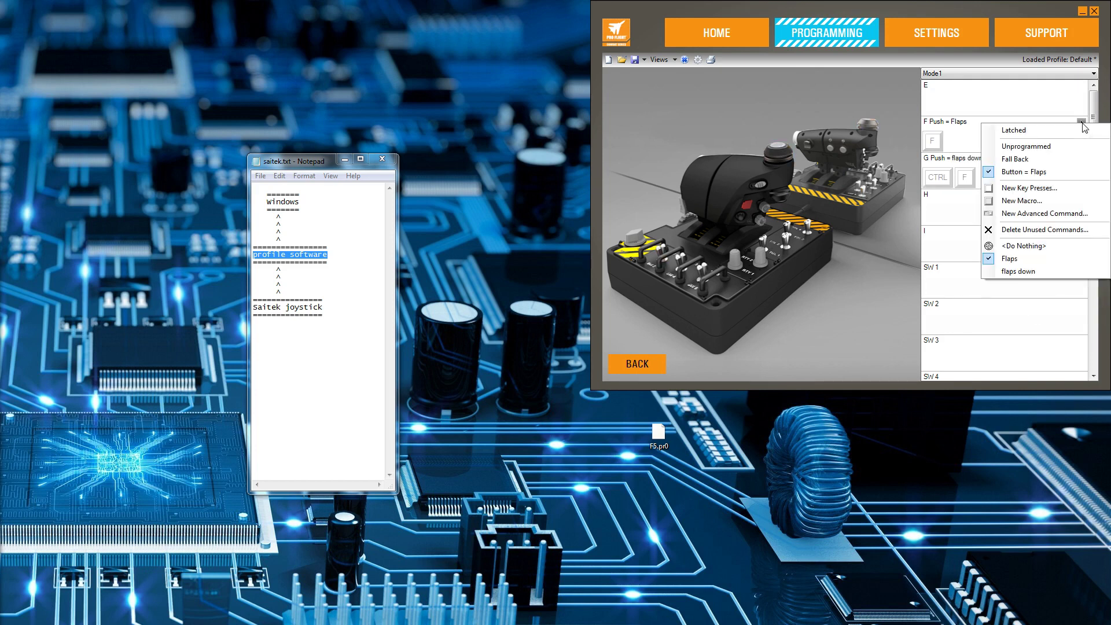
{"action": "left_click", "coordinate": [1061, 268]}
{"action": "left_click", "coordinate": [1082, 160]}
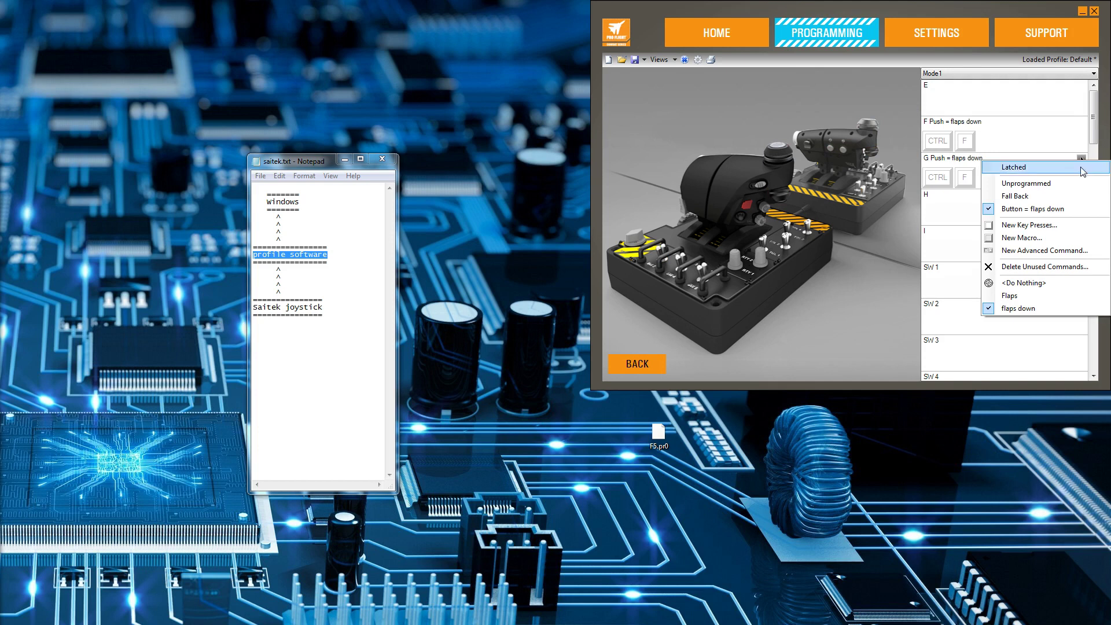
{"action": "left_click", "coordinate": [1059, 294]}
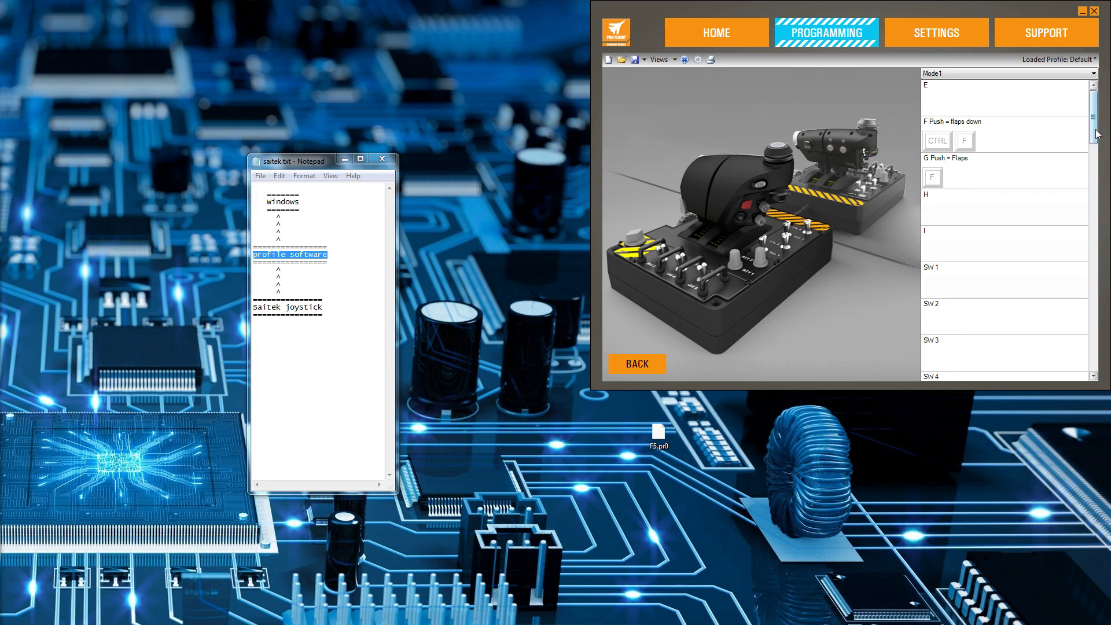
Scroll the button list down to Rotary 1 and show its programming options.
{"action": "left_click_drag", "start_coordinate": [1096, 136], "coordinate": [1094, 299]}
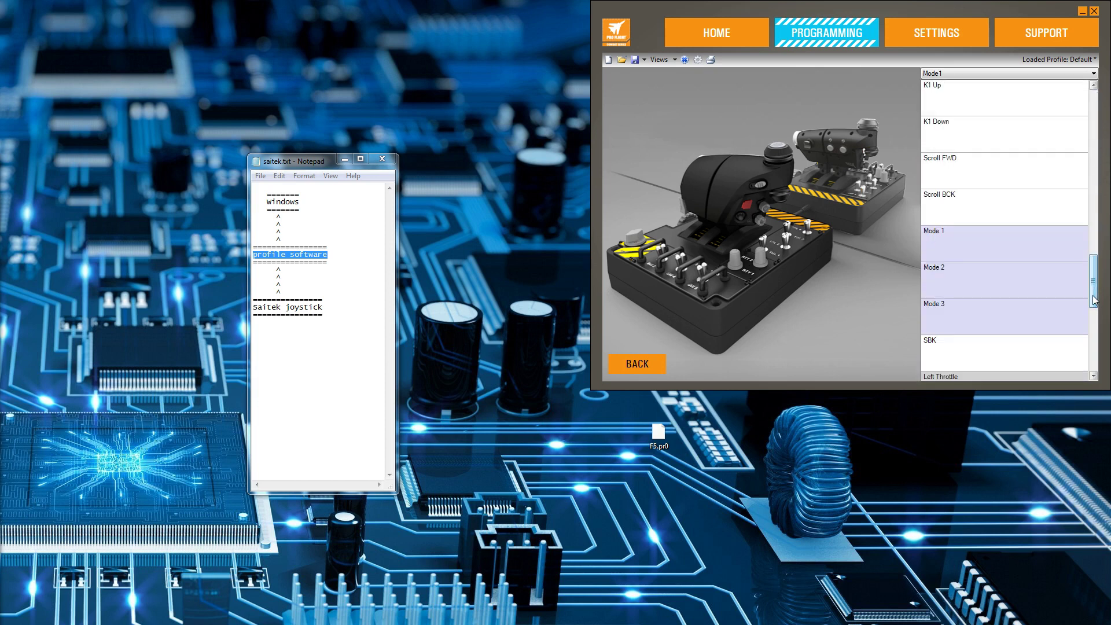
{"action": "scroll", "coordinate": [1081, 292], "scroll_direction": "down", "scroll_amount": 1}
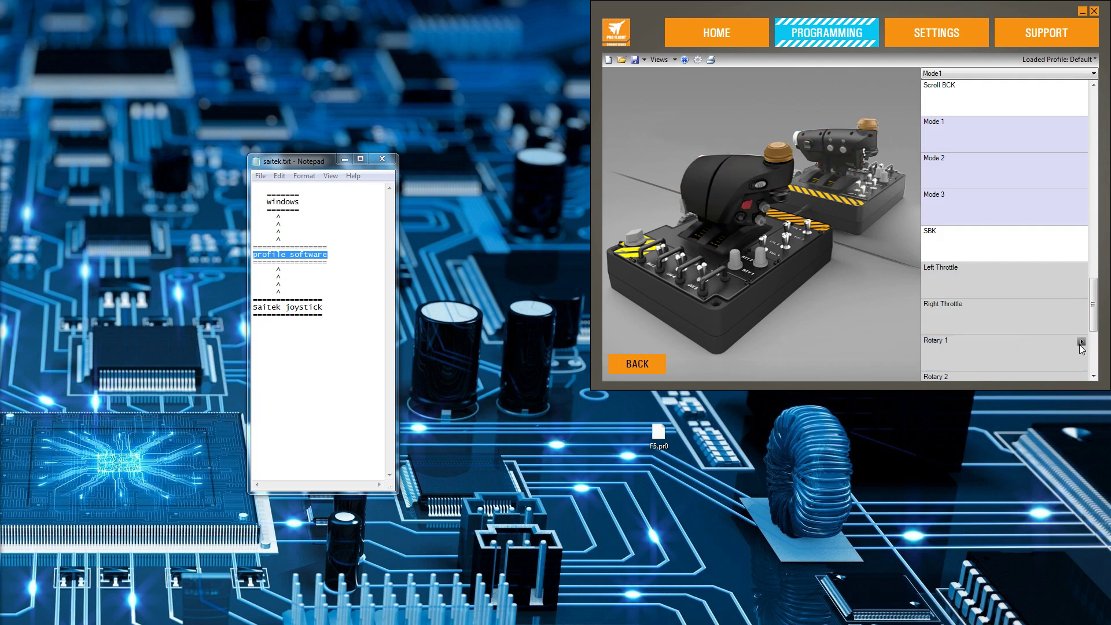
{"action": "scroll", "coordinate": [1093, 307], "scroll_direction": "down", "scroll_amount": 1}
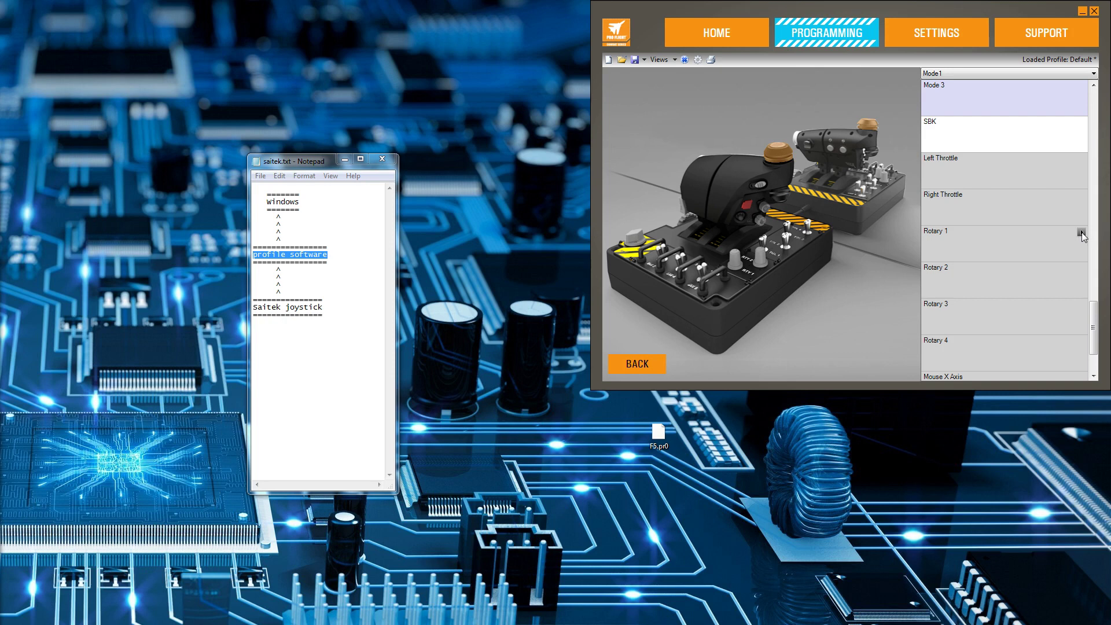
{"action": "left_click", "coordinate": [1082, 232]}
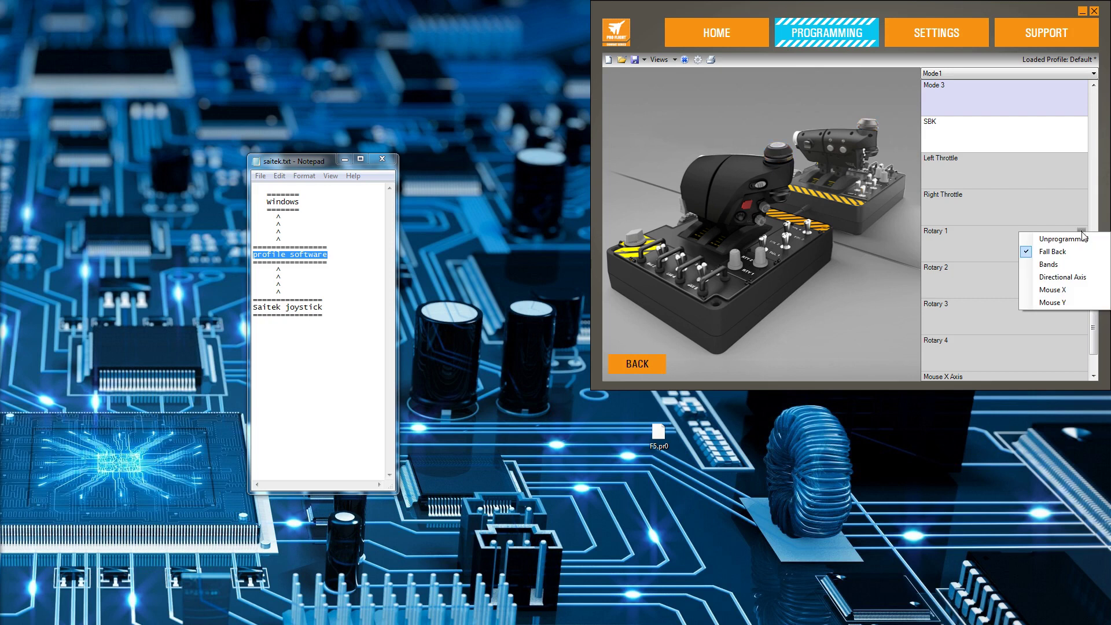
Switch Rotary 1 to Bands mode, assigning Flaps to 0%–33% and flaps down to 67%–100%.
{"action": "left_click", "coordinate": [1063, 265]}
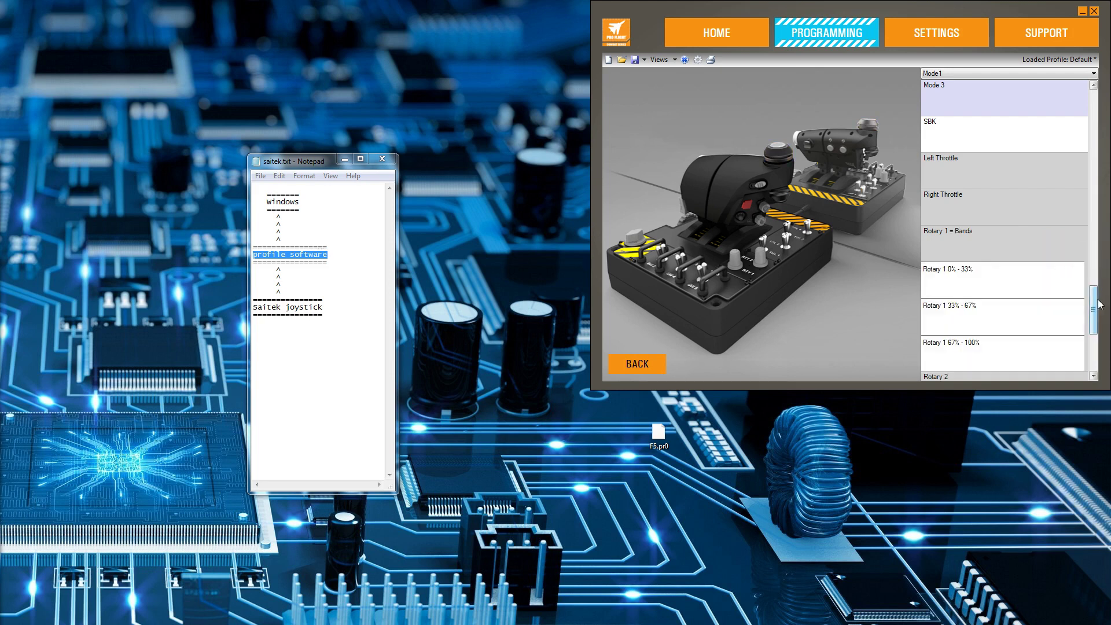
{"action": "left_click_drag", "start_coordinate": [1098, 305], "coordinate": [1095, 328]}
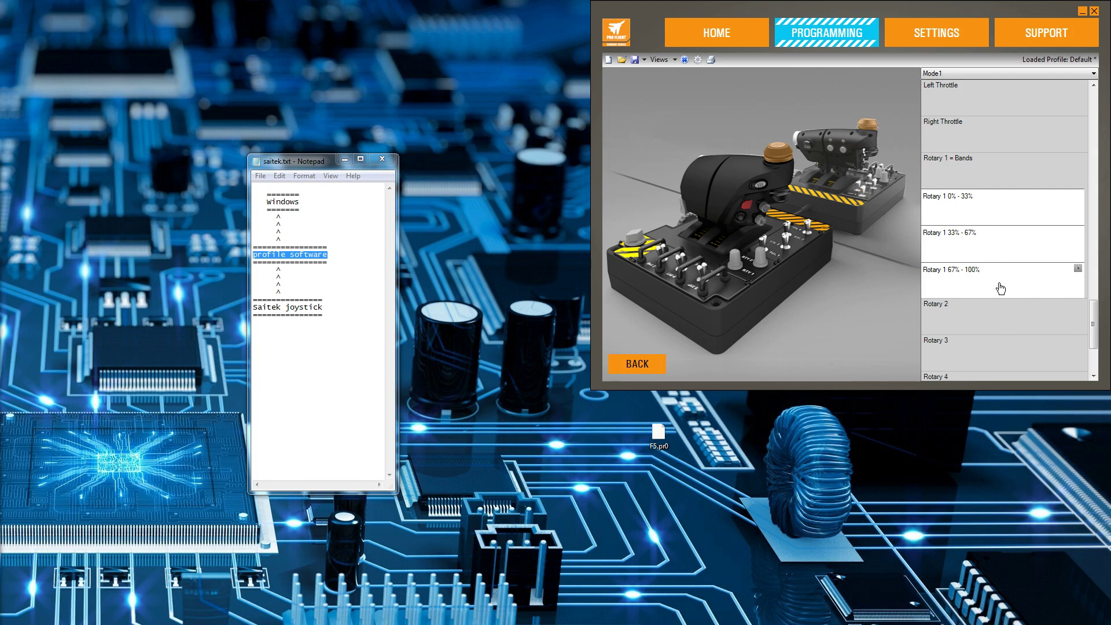
{"action": "mouse_move", "coordinate": [1014, 179]}
{"action": "left_click", "coordinate": [1078, 196]}
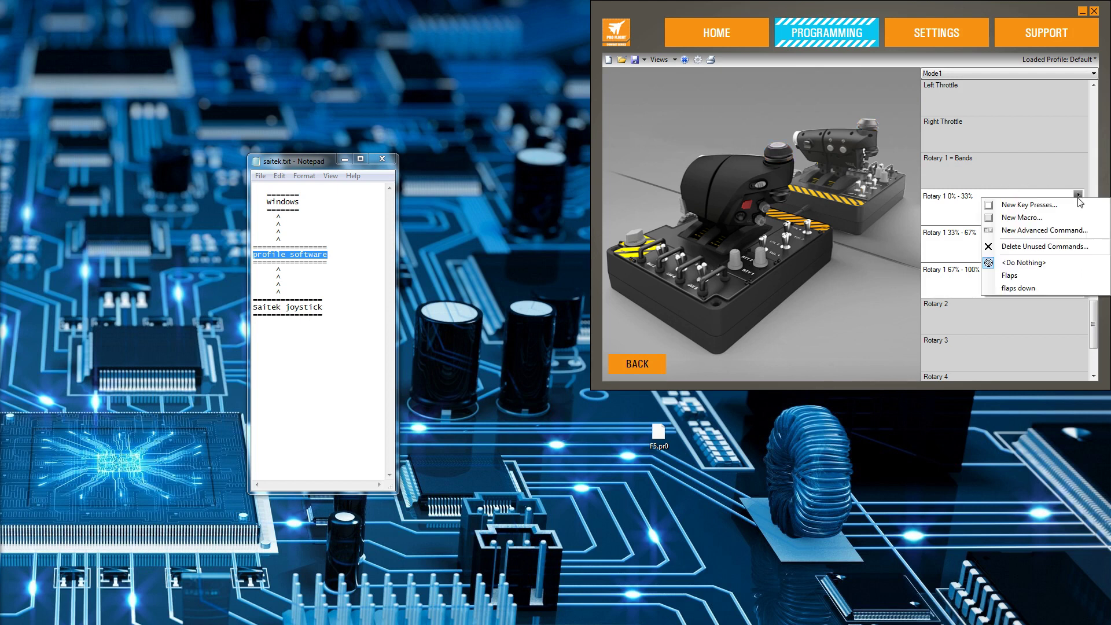
{"action": "left_click", "coordinate": [1018, 281]}
{"action": "left_click", "coordinate": [1079, 269]}
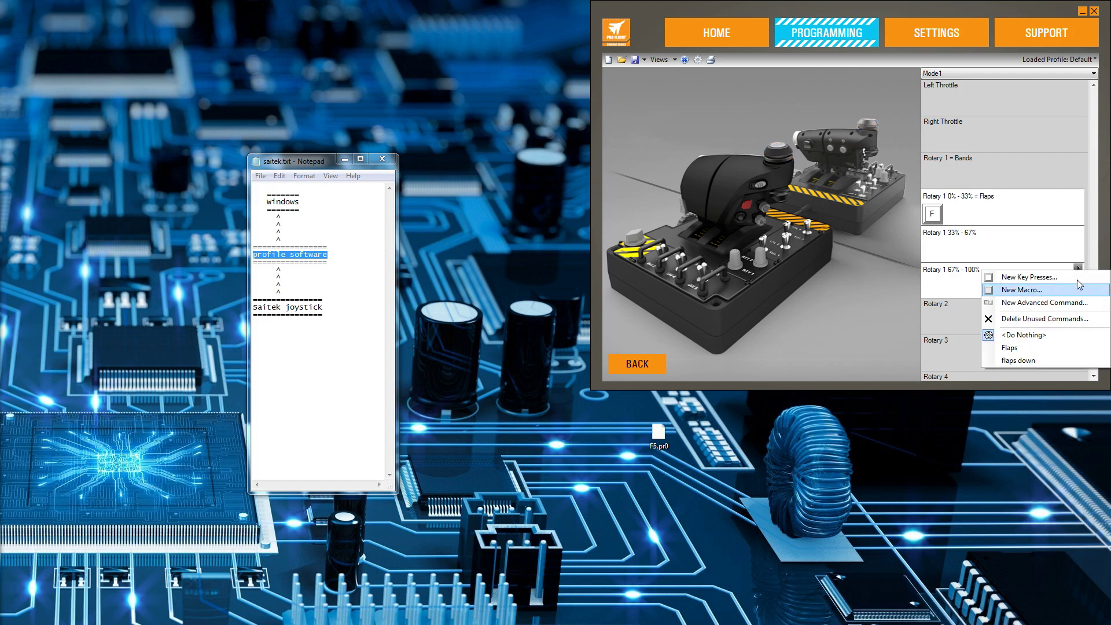
{"action": "left_click", "coordinate": [1058, 361]}
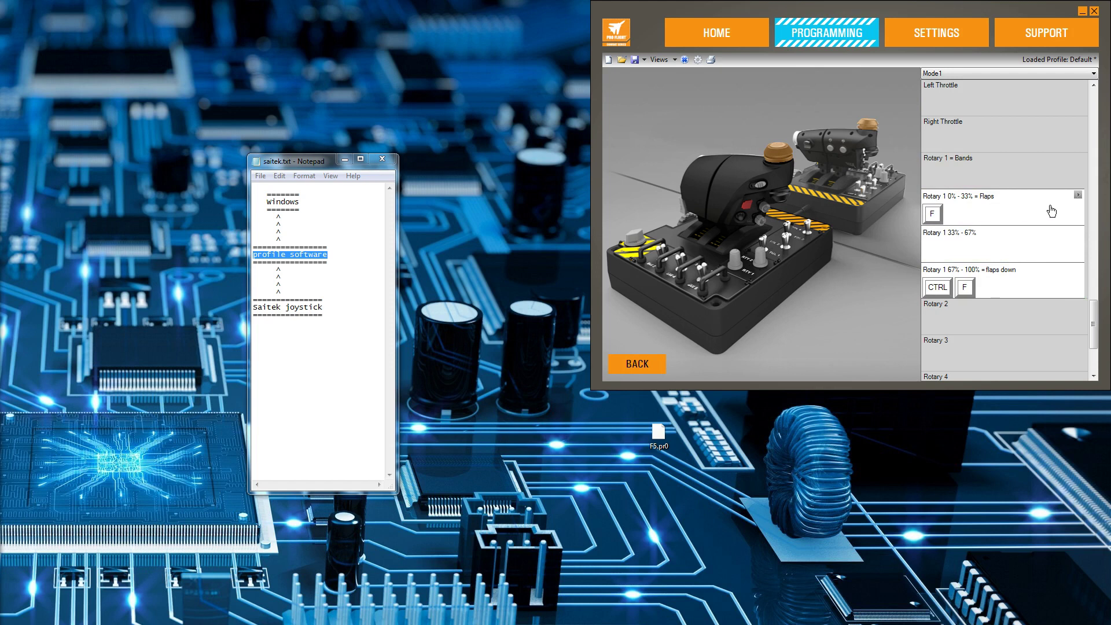
Set both Rotary 1 band rows, 0%–33% and 67%–100%, to <Do Nothing>.
{"action": "left_click", "coordinate": [1077, 195]}
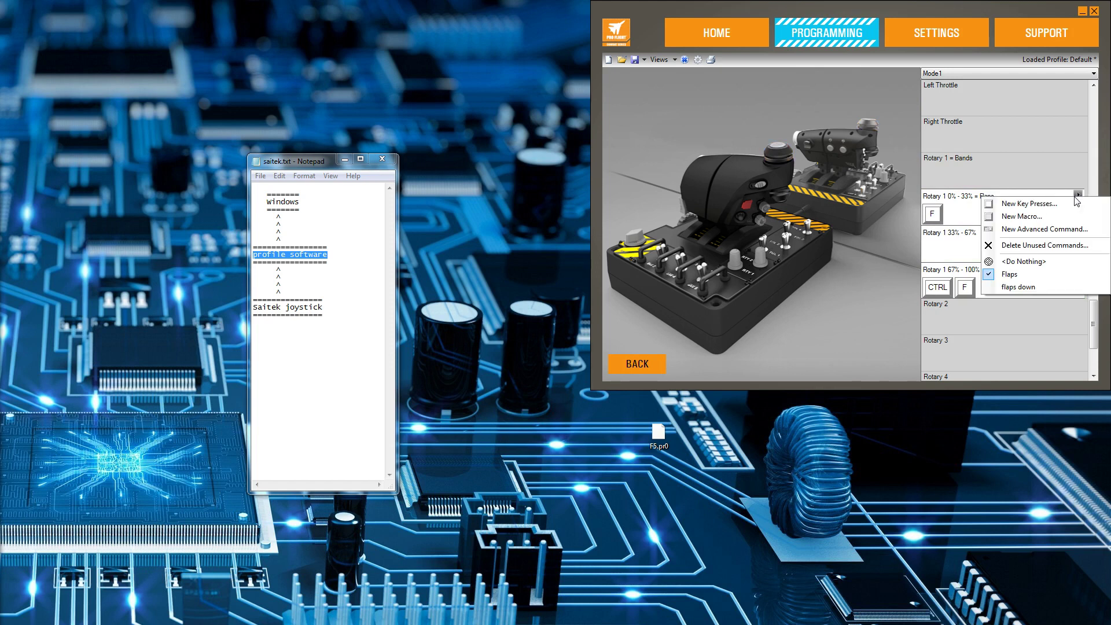
{"action": "left_click", "coordinate": [1064, 260]}
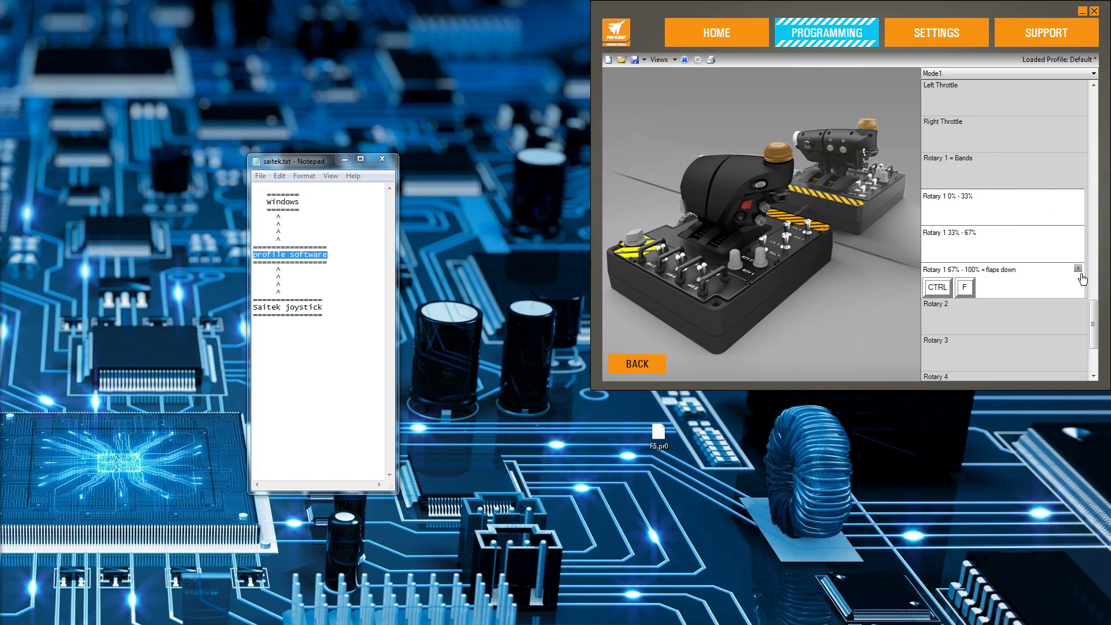
{"action": "left_click", "coordinate": [1079, 271]}
{"action": "left_click", "coordinate": [1072, 332]}
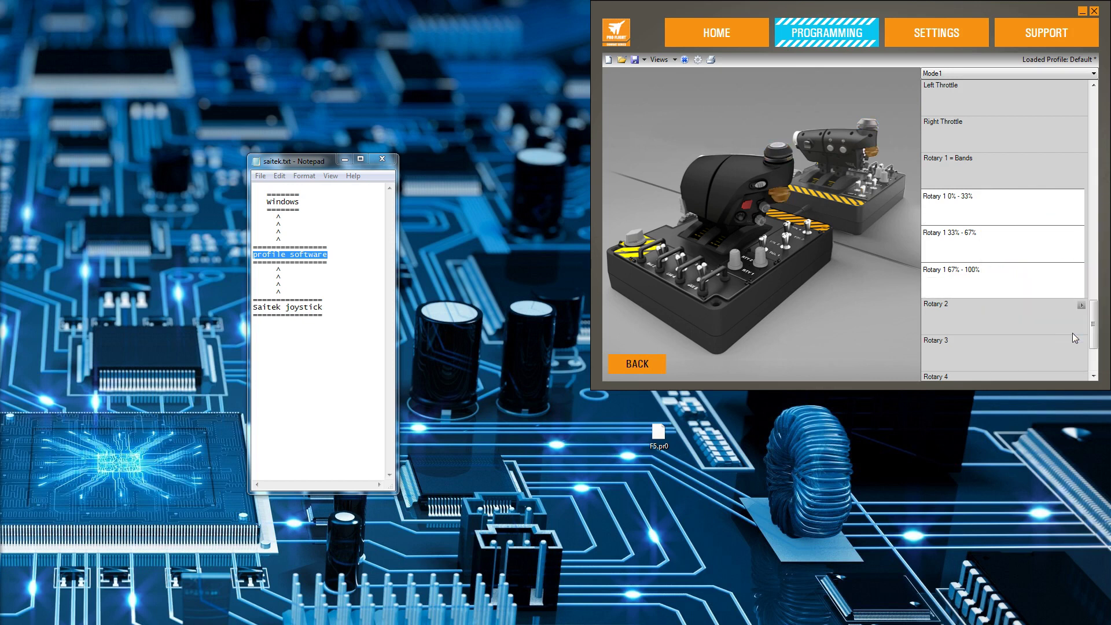
Give the 0%–33% band a new advanced command that presses F twice.
{"action": "mouse_move", "coordinate": [980, 214]}
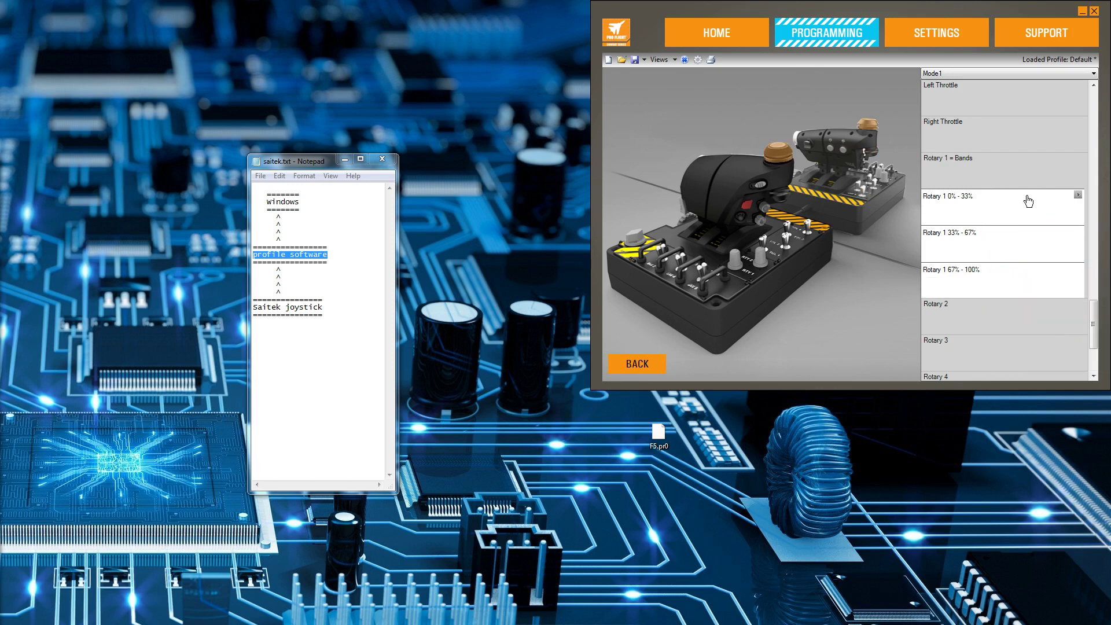
{"action": "left_click", "coordinate": [1078, 195]}
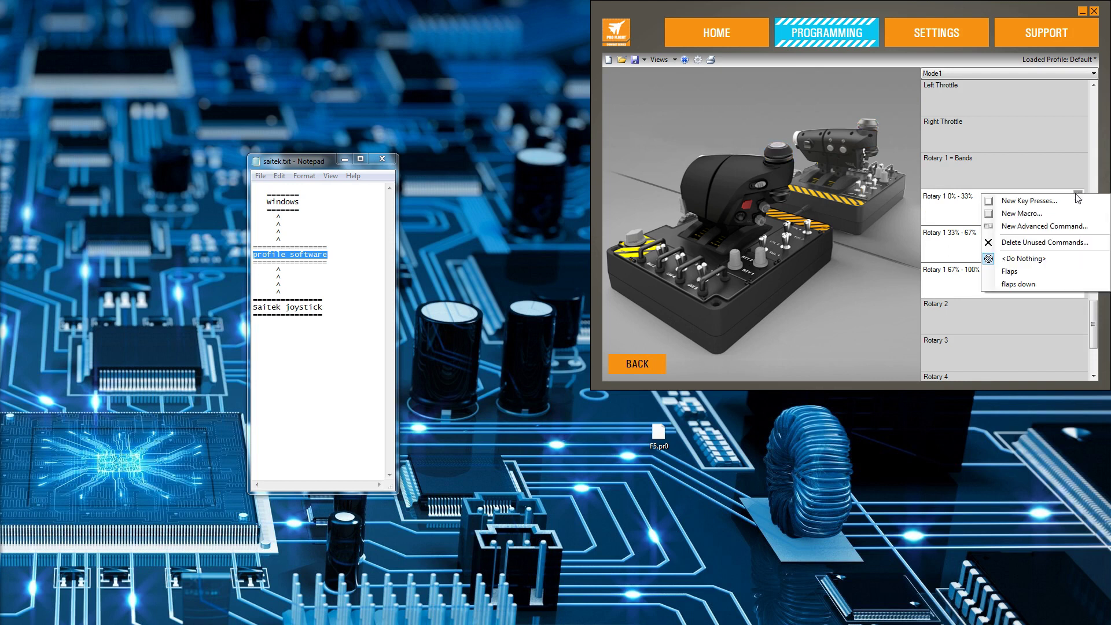
{"action": "left_click", "coordinate": [1063, 227]}
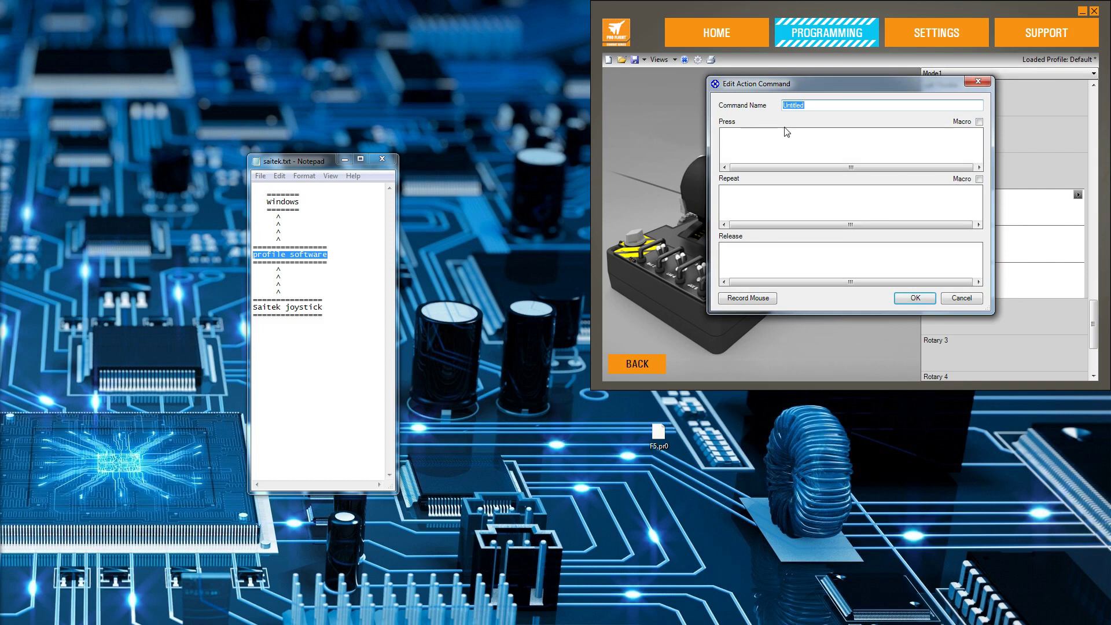
{"action": "left_click", "coordinate": [786, 149]}
{"action": "type", "text": "ff"}
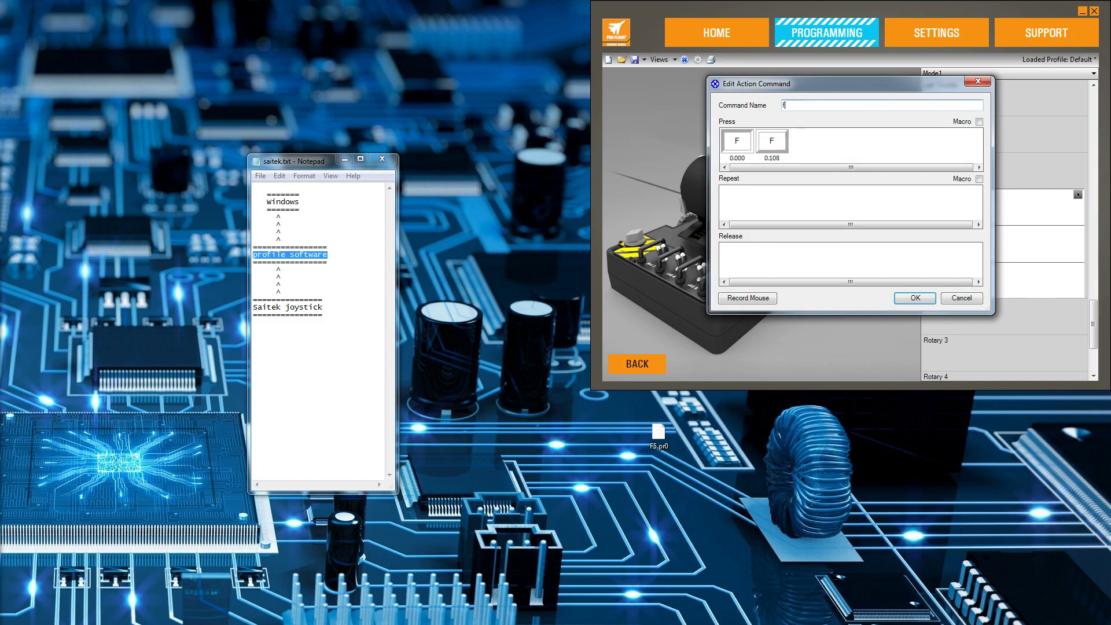
{"action": "left_click", "coordinate": [910, 300]}
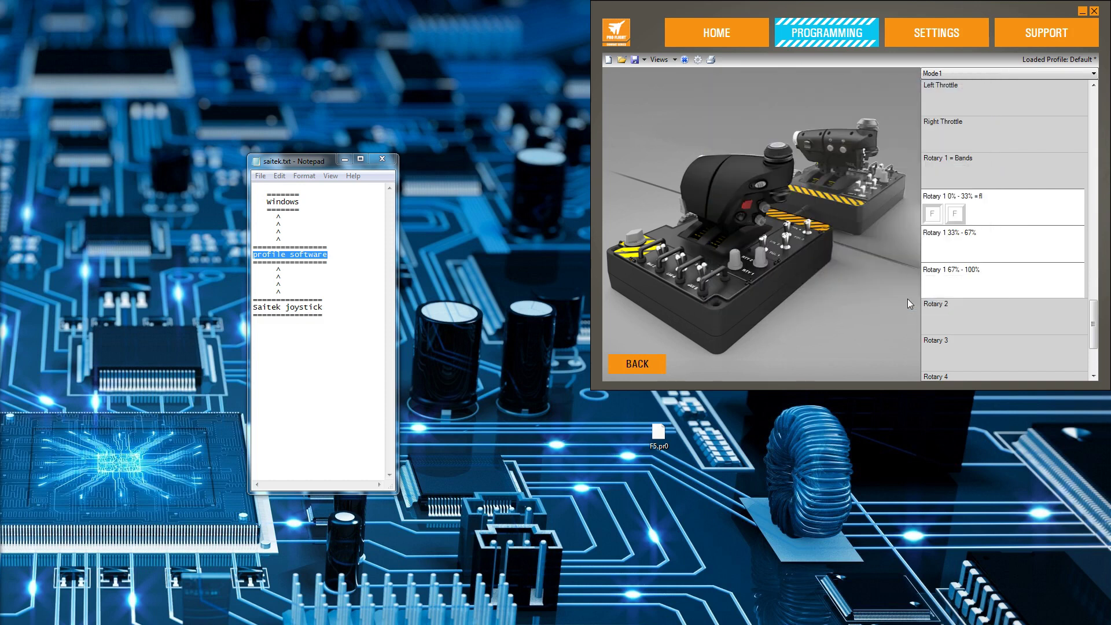
{"action": "left_click", "coordinate": [1026, 243]}
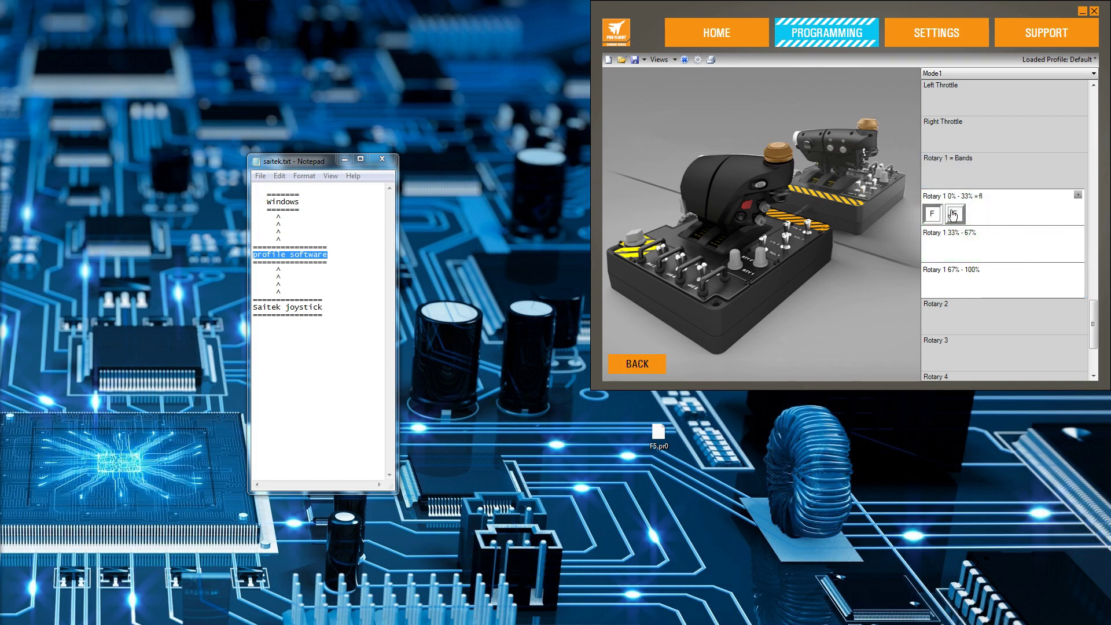
Split Rotary 1's bands at 19% and 86%, giving 0–19, 19–33, 33–67, 67–86 and 86–100%.
{"action": "left_click", "coordinate": [1013, 258]}
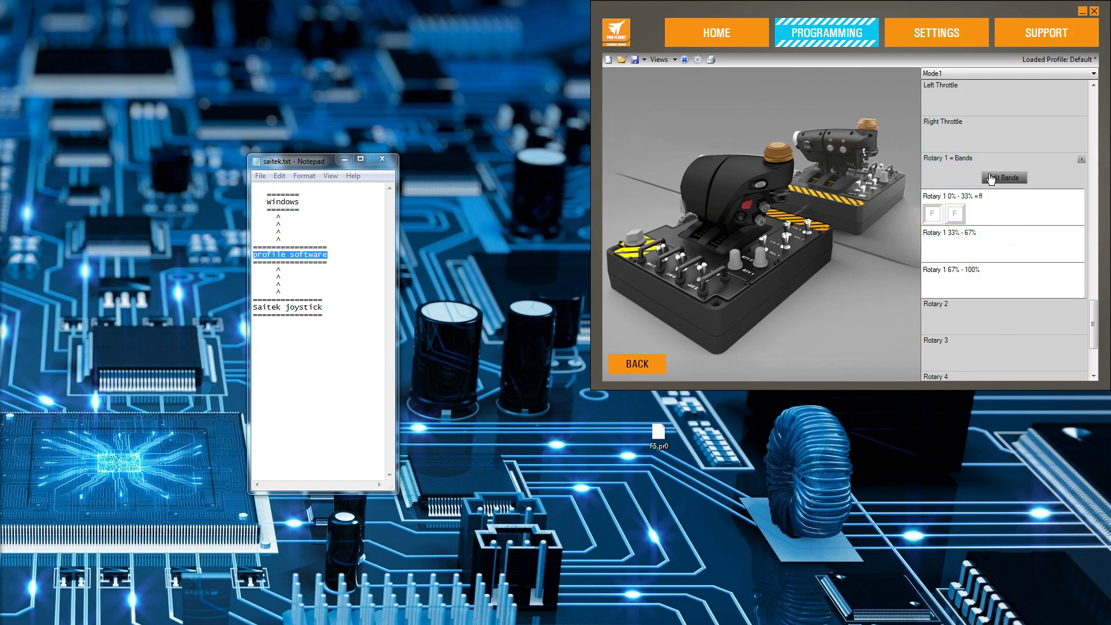
{"action": "mouse_move", "coordinate": [1079, 270]}
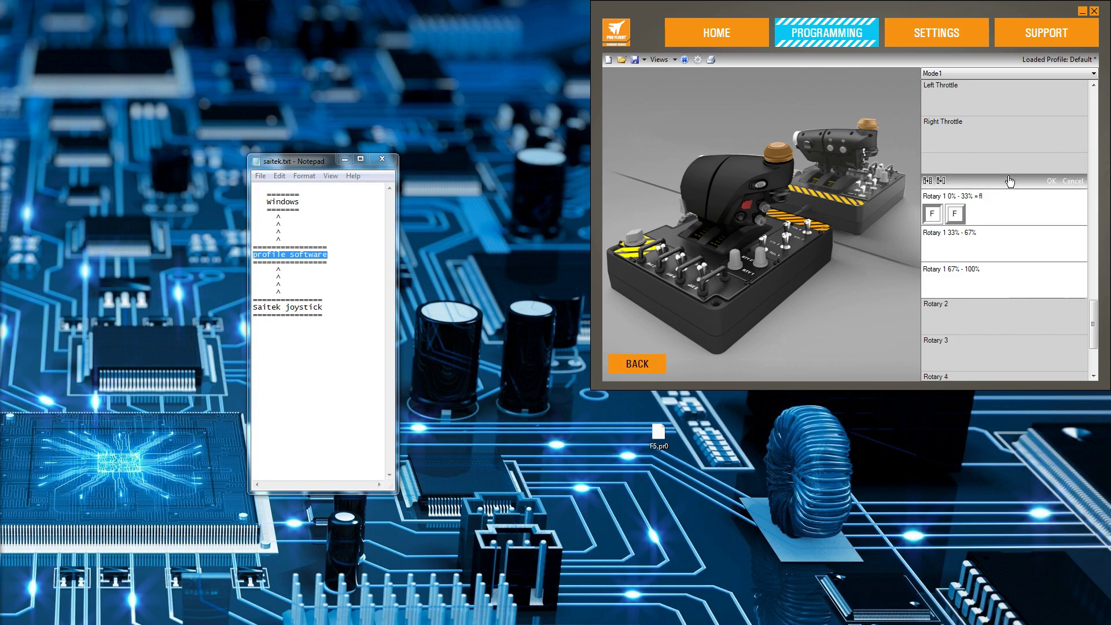
{"action": "left_click", "coordinate": [1010, 182]}
{"action": "left_click", "coordinate": [1004, 283]}
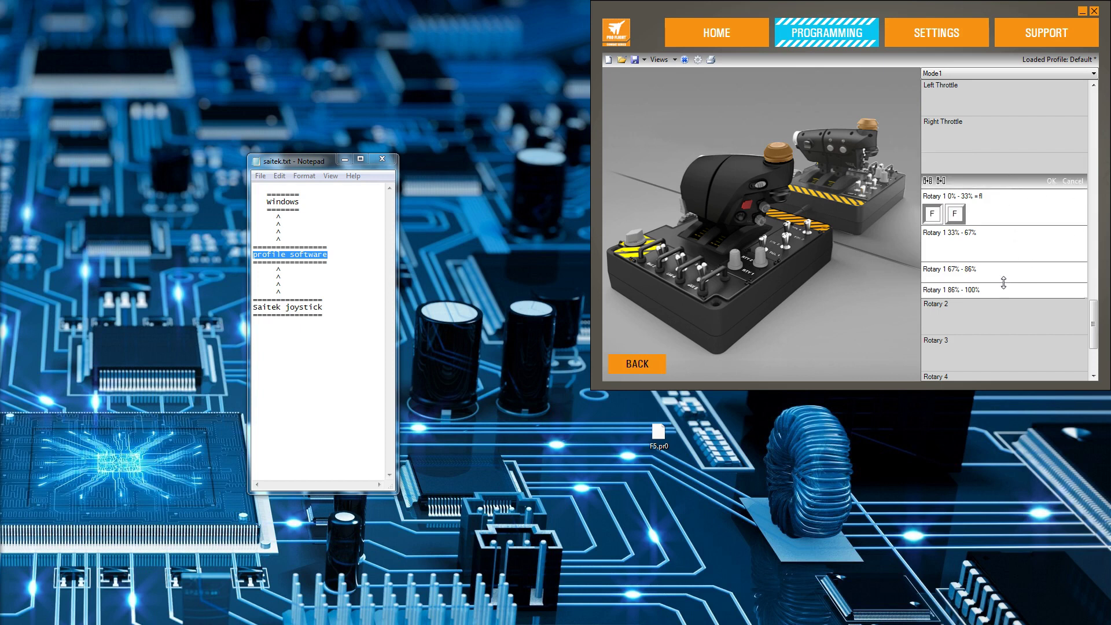
{"action": "left_click", "coordinate": [1015, 210]}
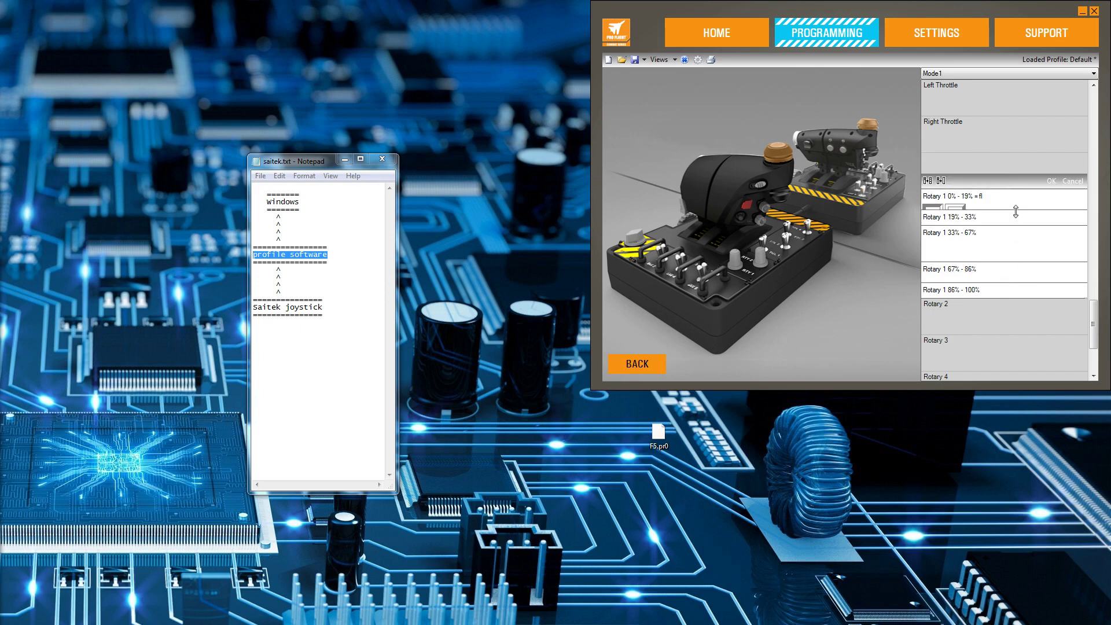
{"action": "left_click", "coordinate": [1051, 180]}
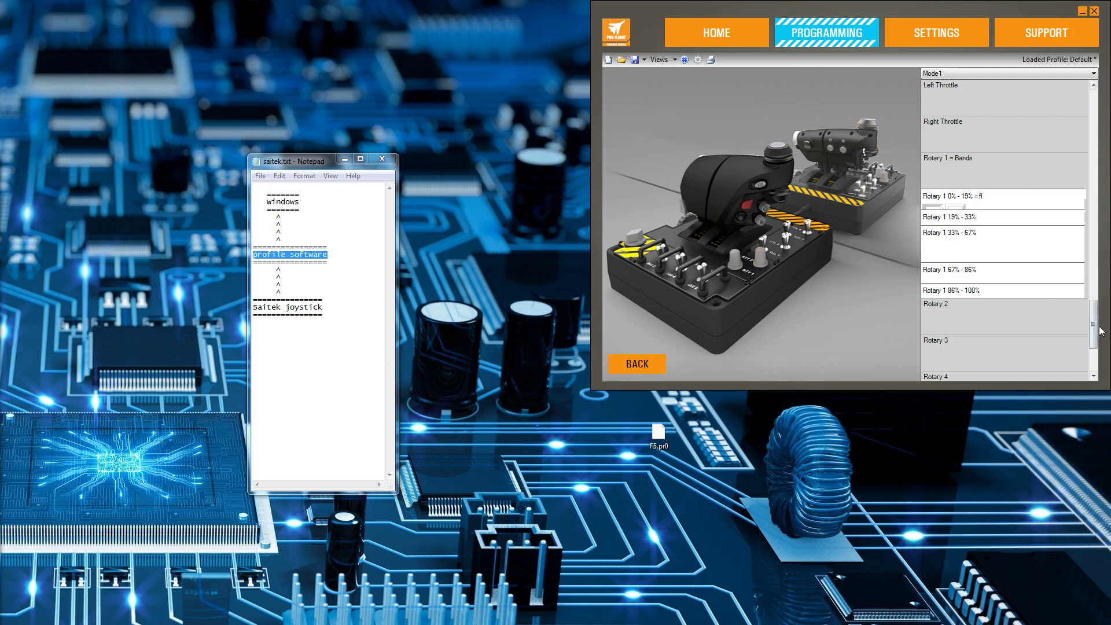
{"action": "mouse_move", "coordinate": [1101, 330]}
{"action": "left_mouse_down"}
{"action": "mouse_move", "coordinate": [1095, 350]}
{"action": "mouse_move", "coordinate": [1086, 325]}
{"action": "left_mouse_up"}
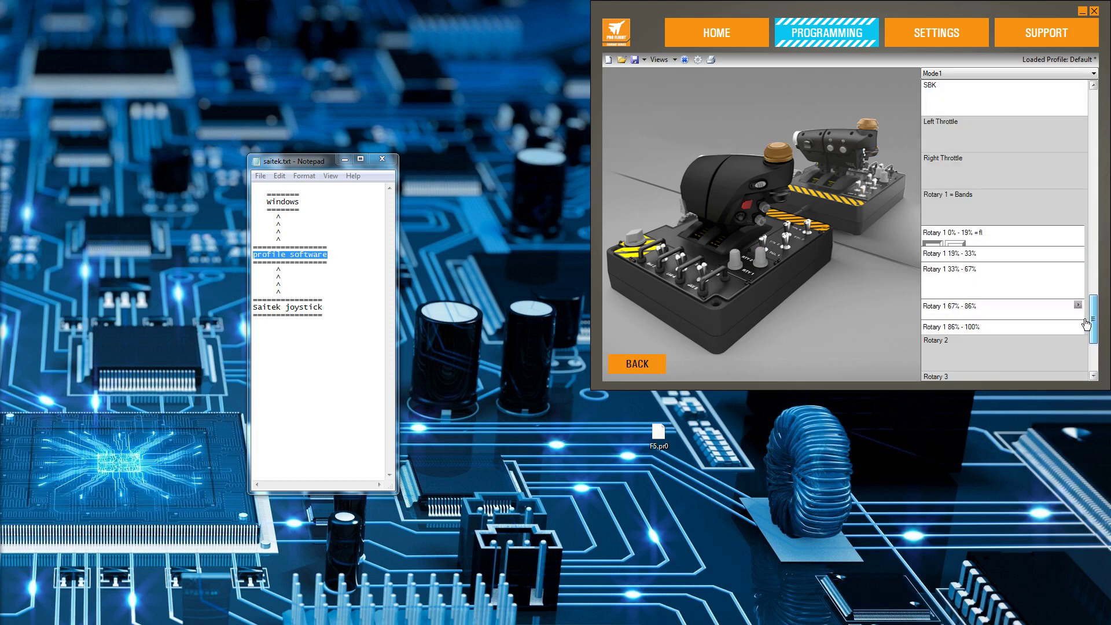
{"action": "left_click", "coordinate": [341, 262]}
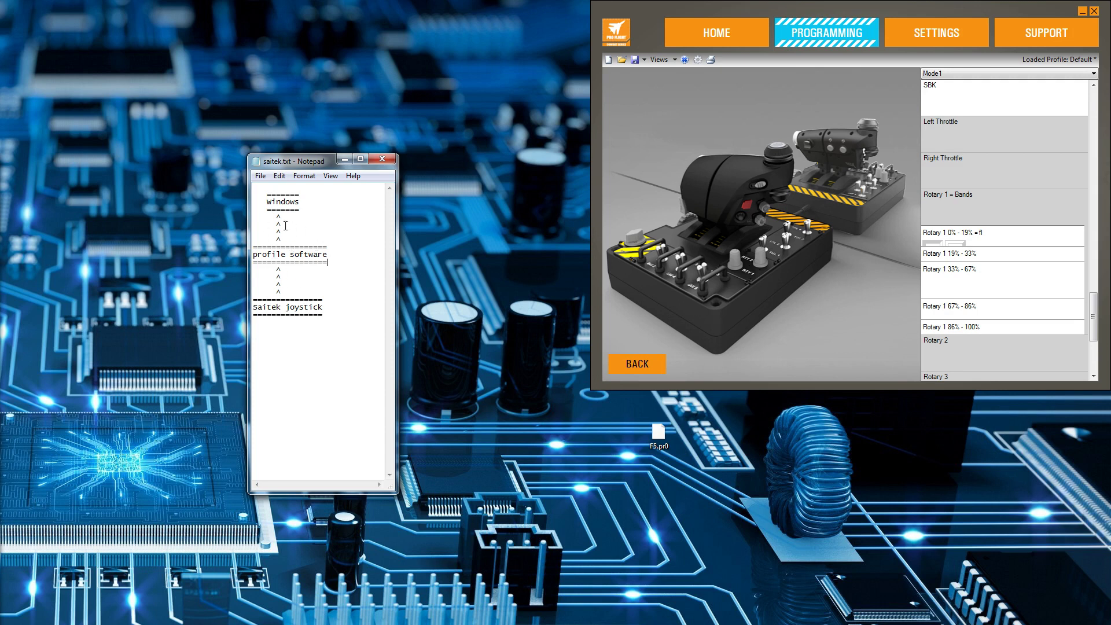
{"action": "left_click", "coordinate": [338, 259]}
{"action": "left_click", "coordinate": [1094, 317]}
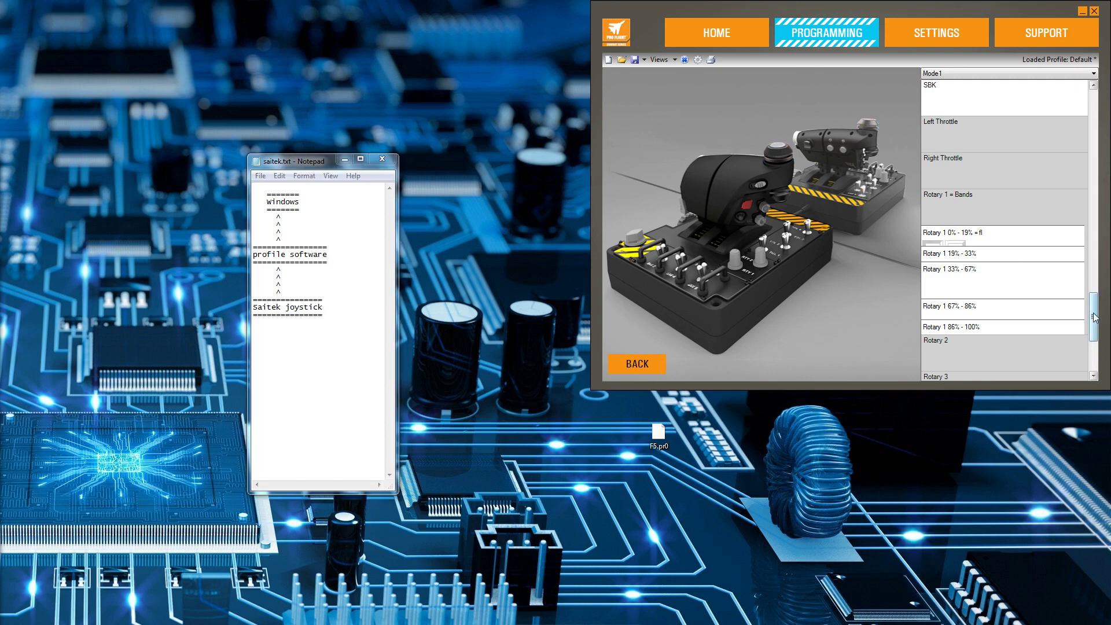
{"action": "left_click_drag", "start_coordinate": [1095, 317], "coordinate": [1092, 116]}
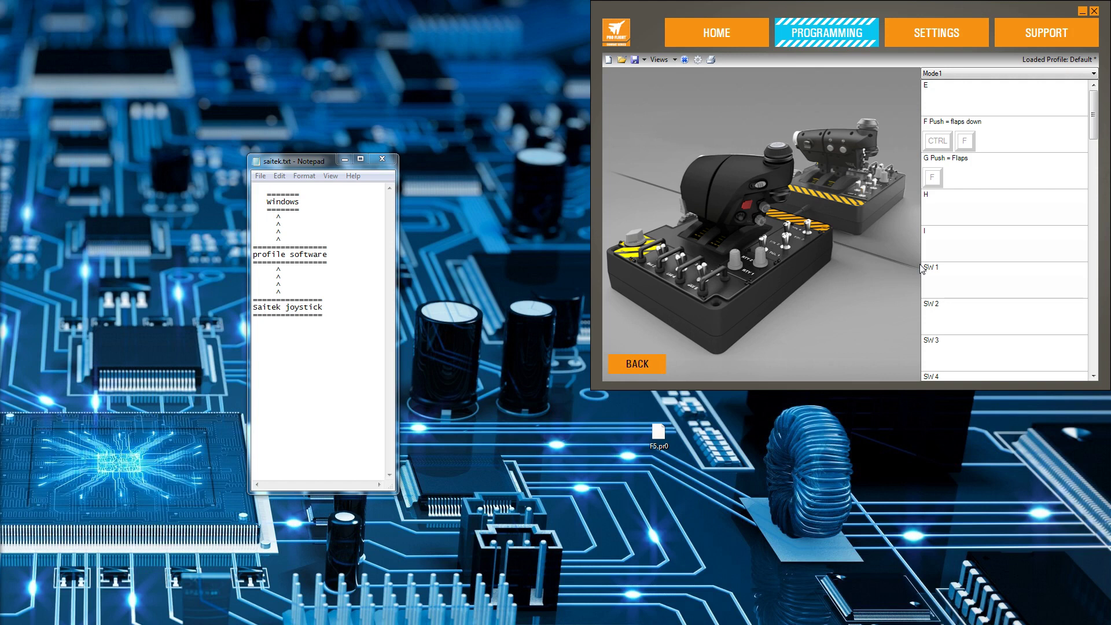
Open Helis.pr0, declining to save changes to Default.pr0.
{"action": "left_click", "coordinate": [622, 59]}
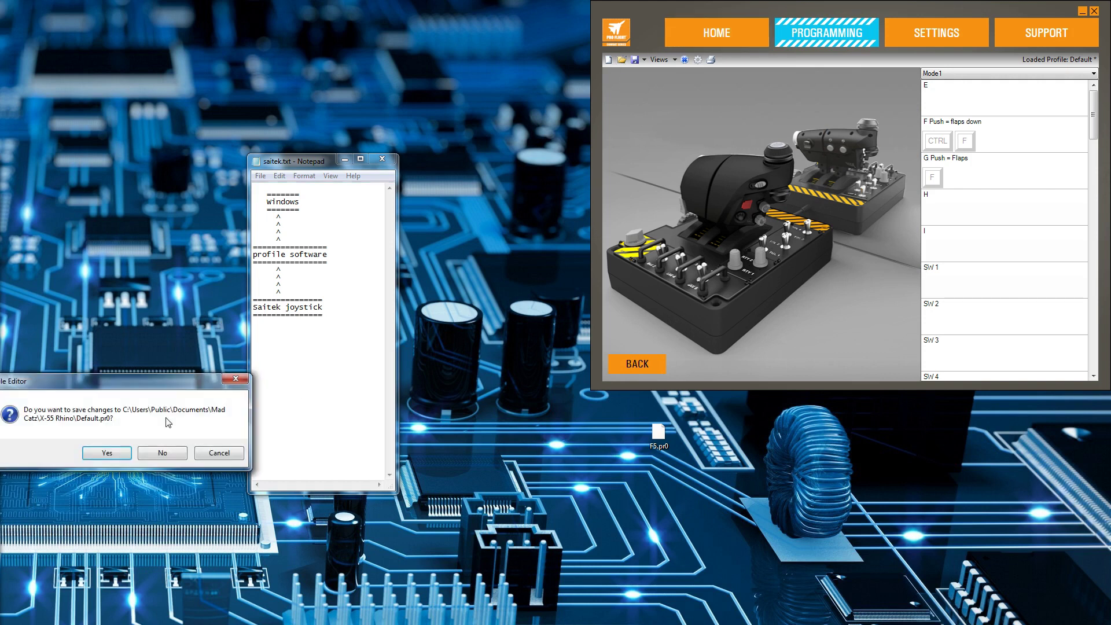
{"action": "left_click", "coordinate": [165, 453]}
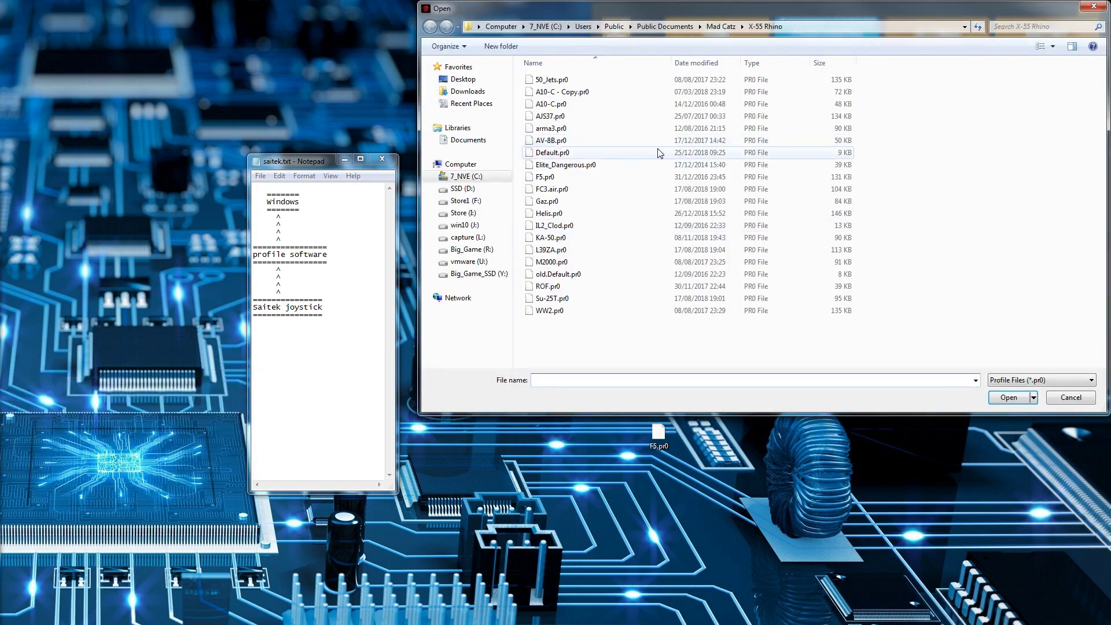
{"action": "left_click", "coordinate": [583, 215]}
{"action": "left_click", "coordinate": [1008, 396]}
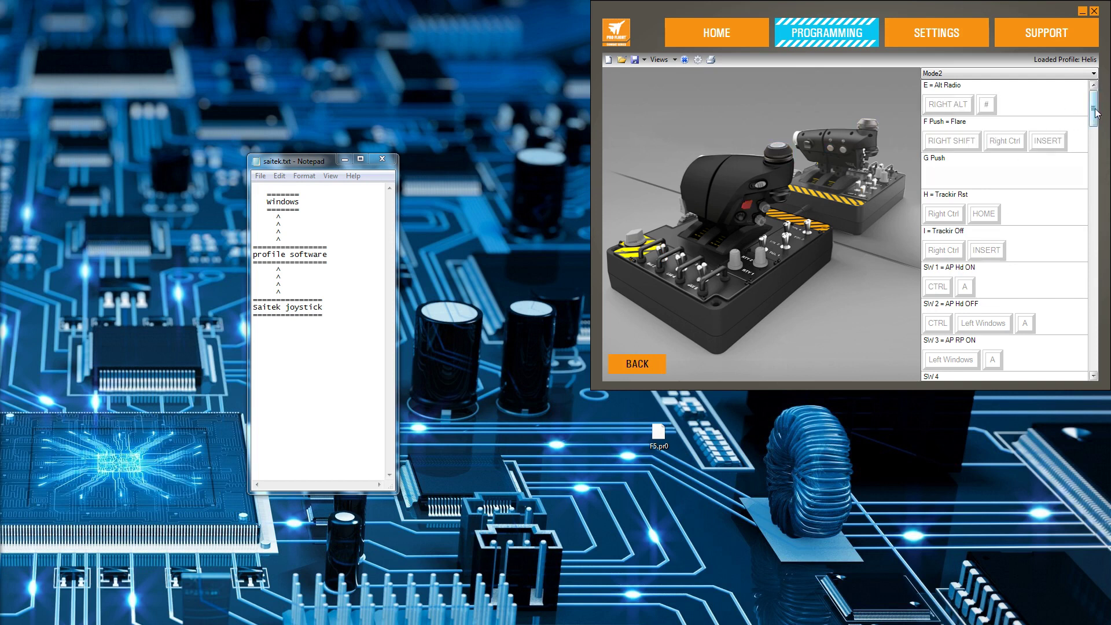
{"action": "left_click_drag", "start_coordinate": [1094, 114], "coordinate": [1107, 289]}
{"action": "left_click_drag", "start_coordinate": [1093, 336], "coordinate": [1090, 97]}
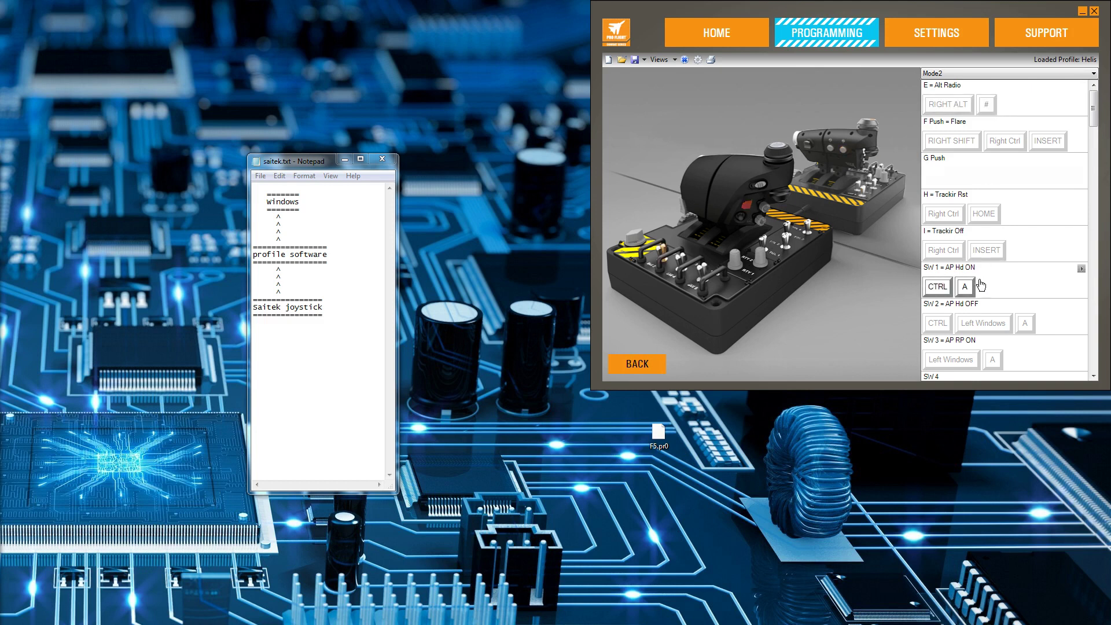
{"action": "left_click", "coordinate": [1087, 128]}
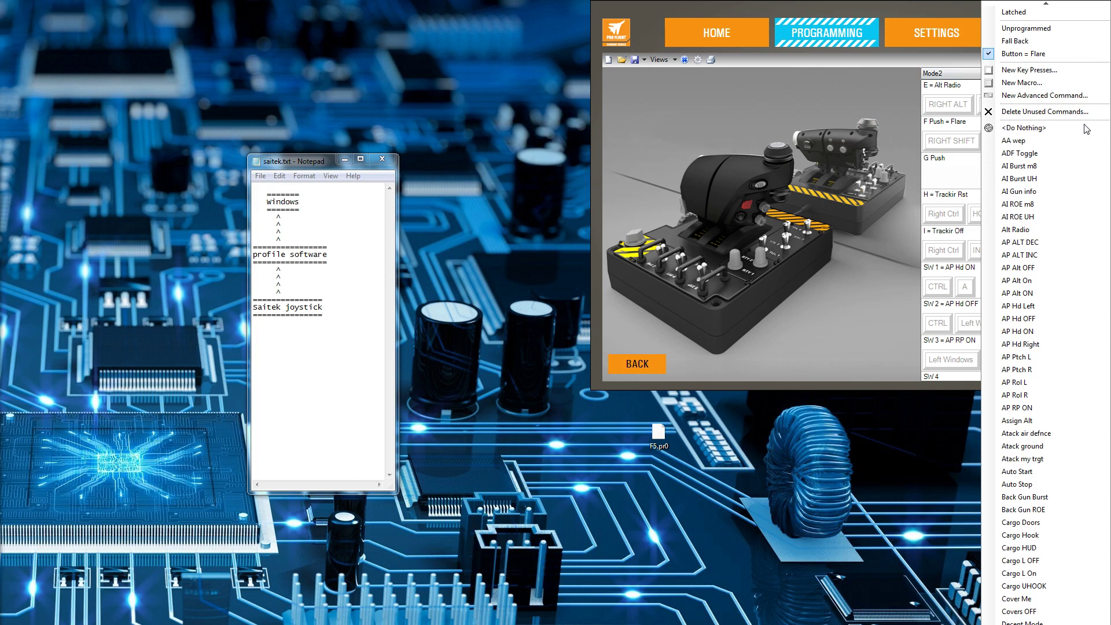
{"action": "left_click", "coordinate": [892, 270]}
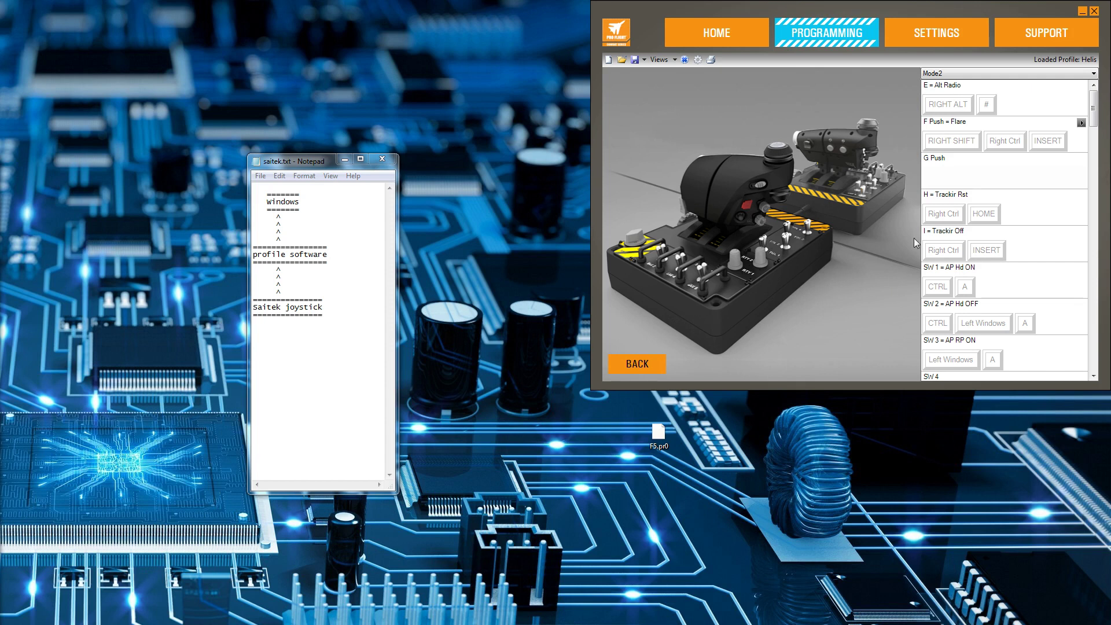
In the Helis Mode2 list, set F Push to AP Alt OFF and E to ADF Toggle.
{"action": "left_click", "coordinate": [1081, 122]}
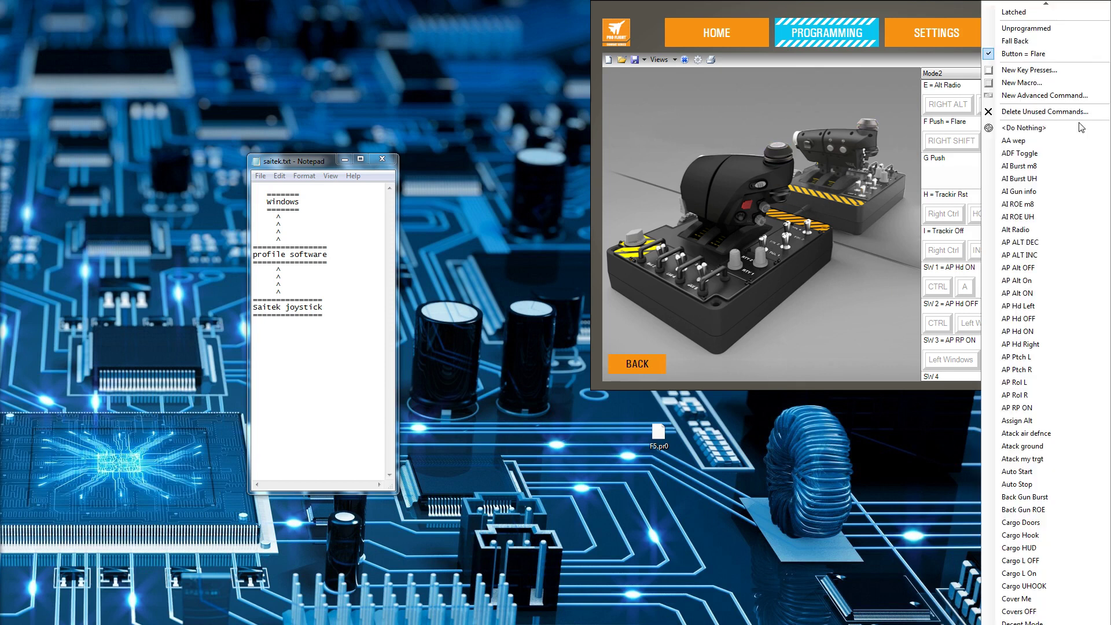
{"action": "left_click", "coordinate": [1030, 267]}
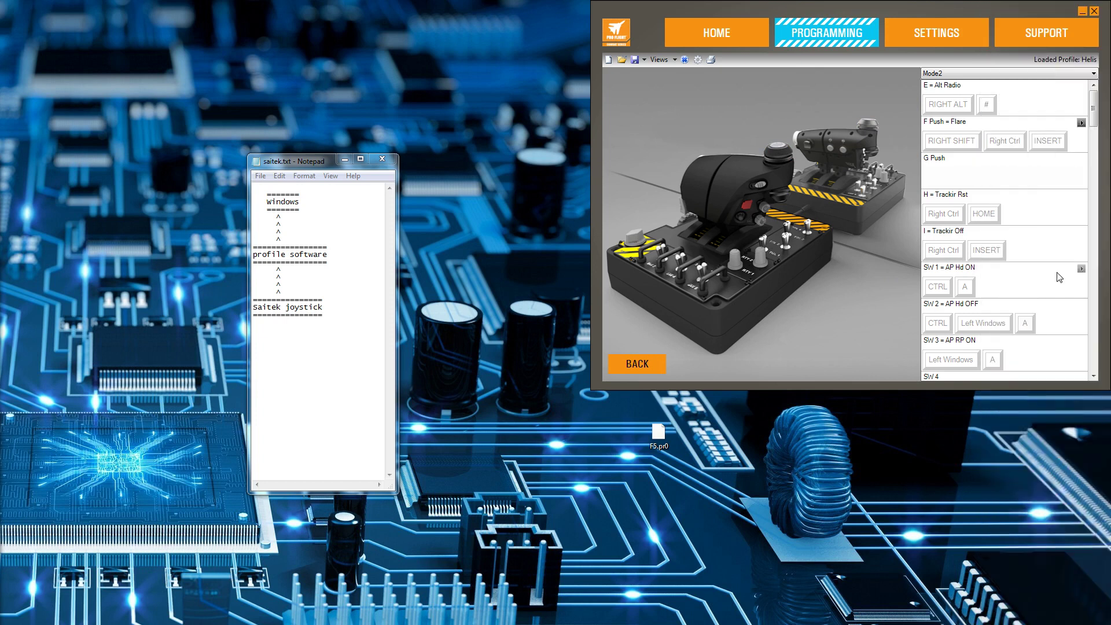
{"action": "left_click", "coordinate": [1082, 87]}
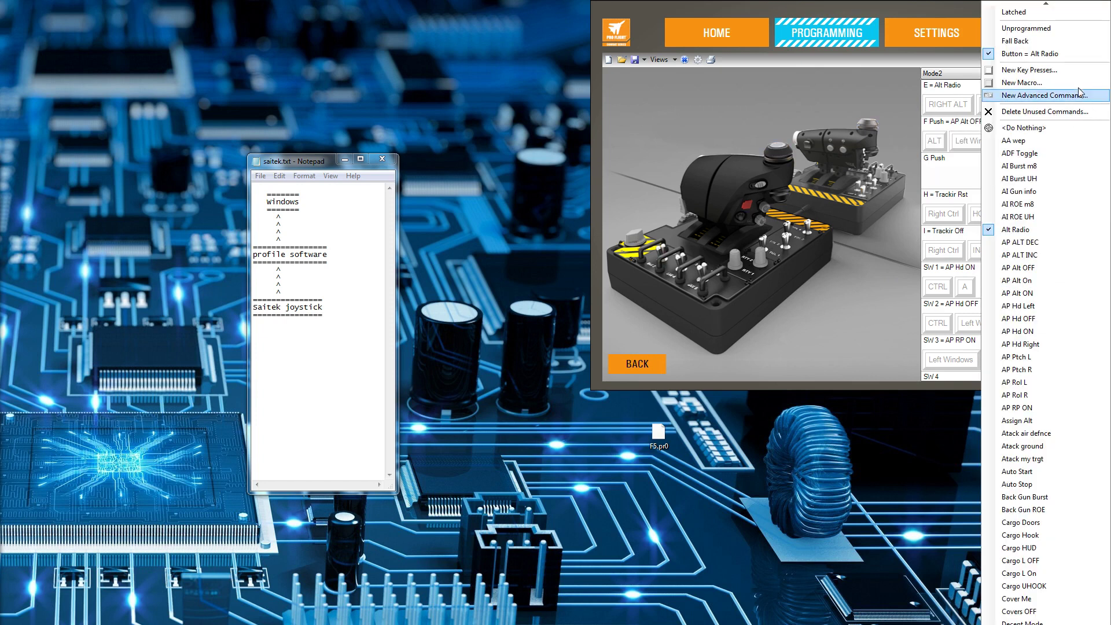
{"action": "left_click", "coordinate": [1036, 153]}
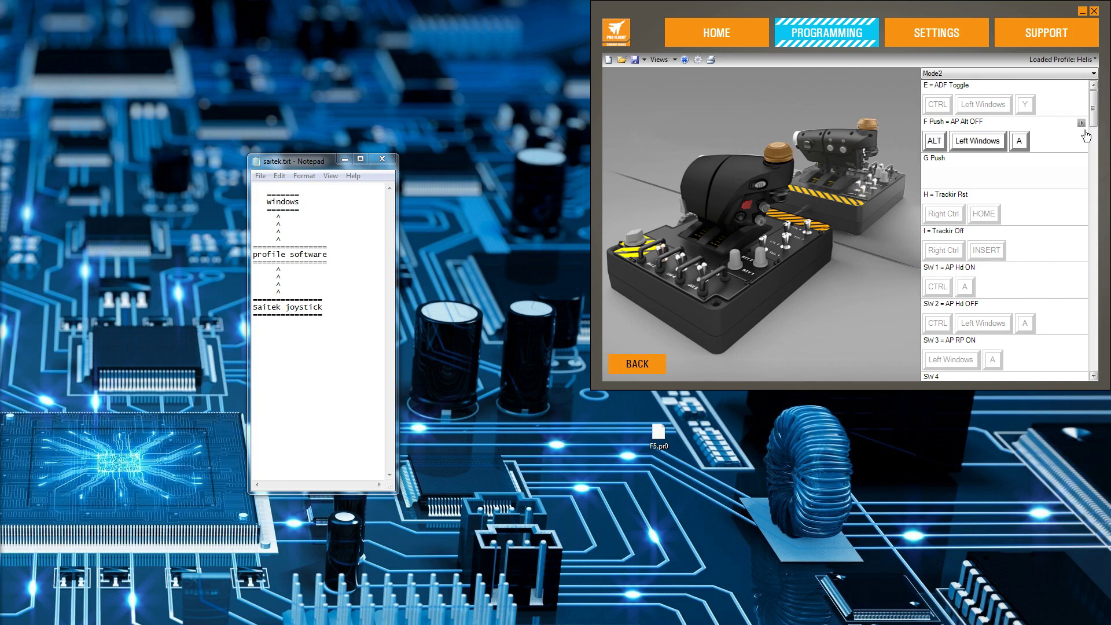
{"action": "left_click", "coordinate": [1081, 123]}
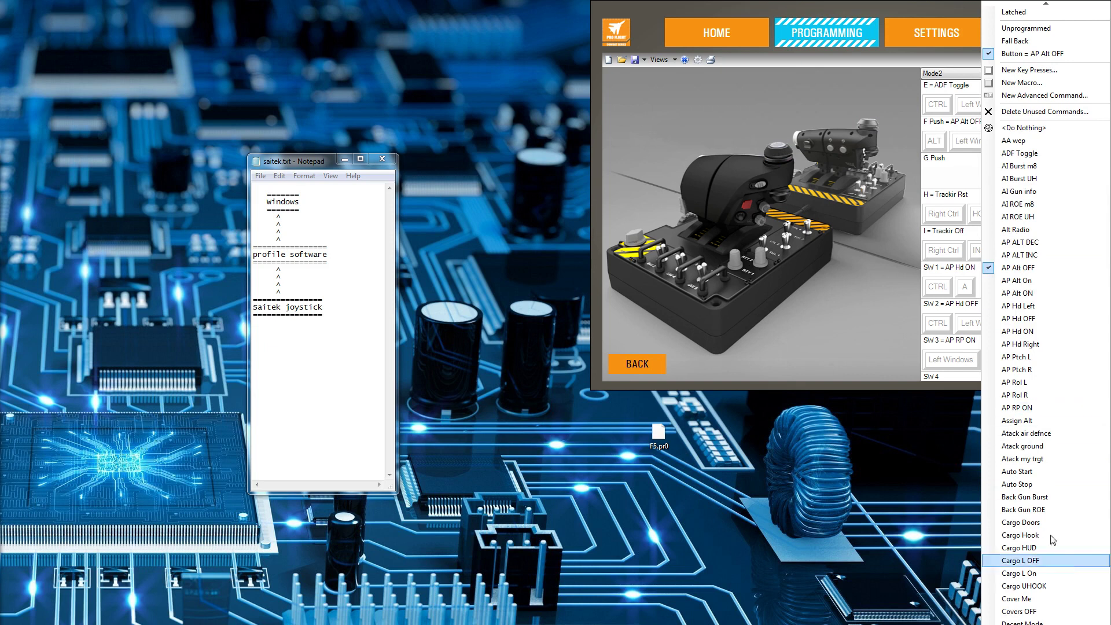
Pick Cargo Hook (Right Ctrl+Right Shift+L) as the F Push command.
{"action": "left_click", "coordinate": [1078, 536]}
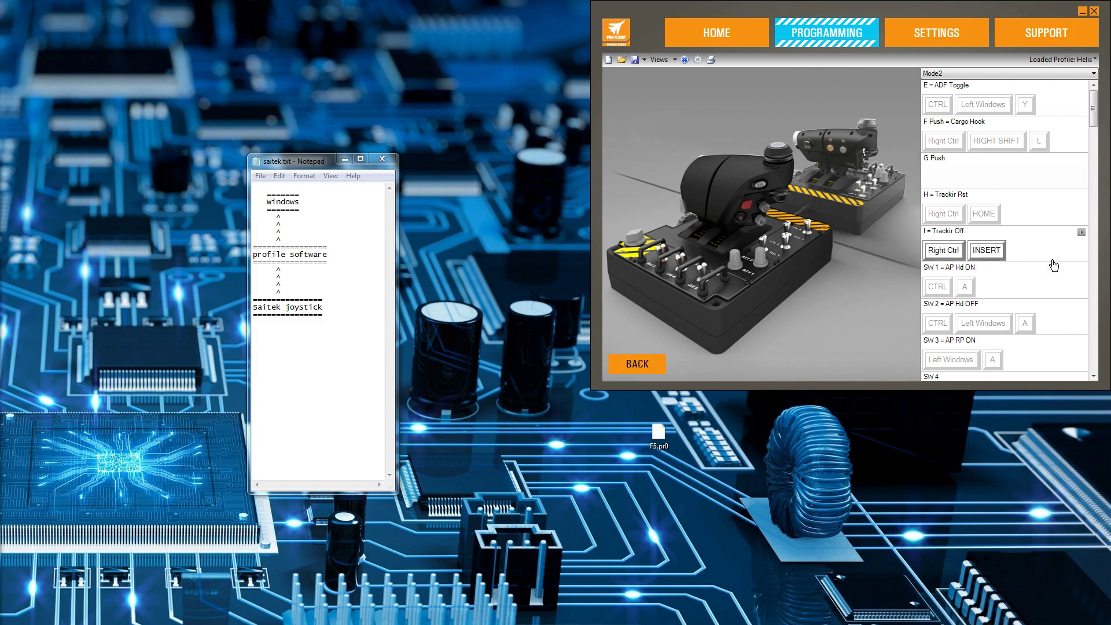
Select the 'profile software' line of the Notepad diagram, after briefly selecting 'saitek joystick'.
{"action": "mouse_move", "coordinate": [1082, 270]}
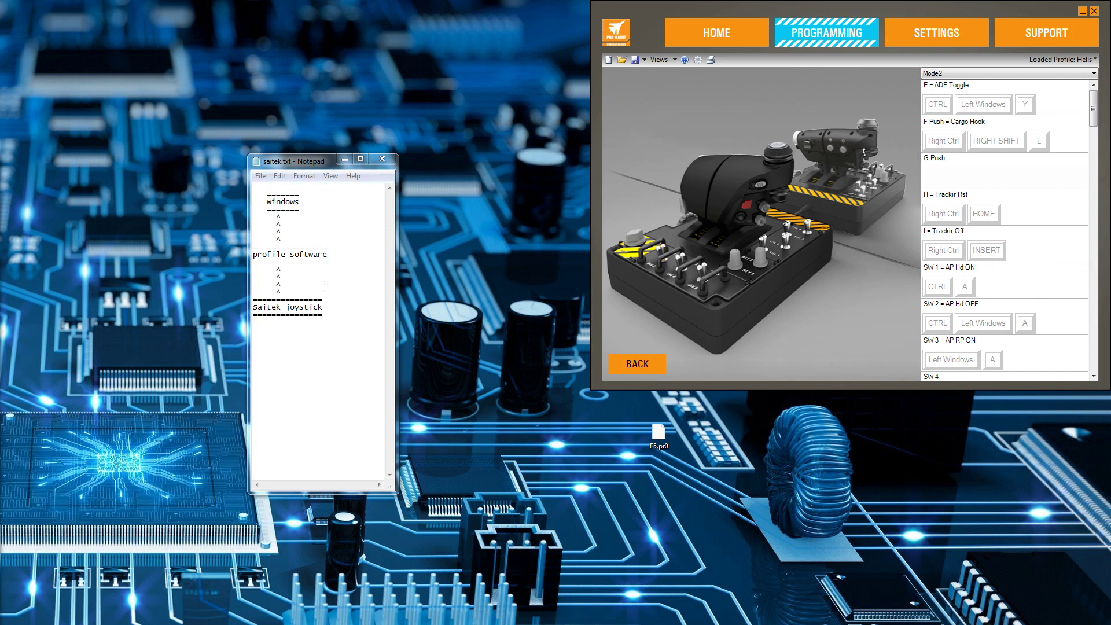
{"action": "left_click_drag", "start_coordinate": [323, 307], "coordinate": [253, 308]}
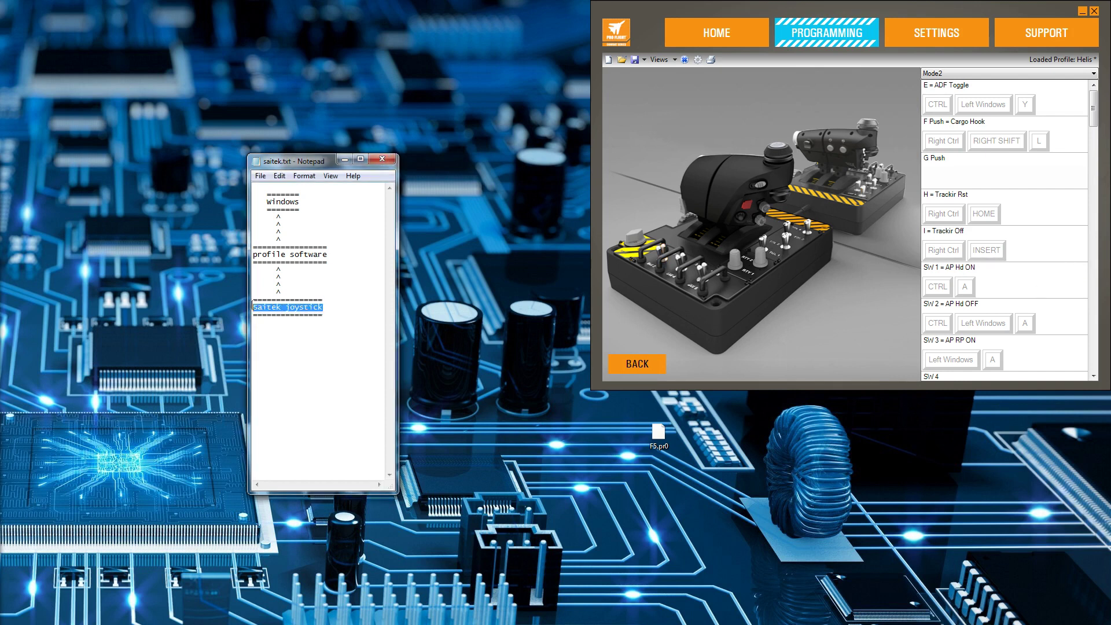
{"action": "left_click", "coordinate": [332, 254]}
{"action": "left_click_drag", "start_coordinate": [332, 253], "coordinate": [255, 255]}
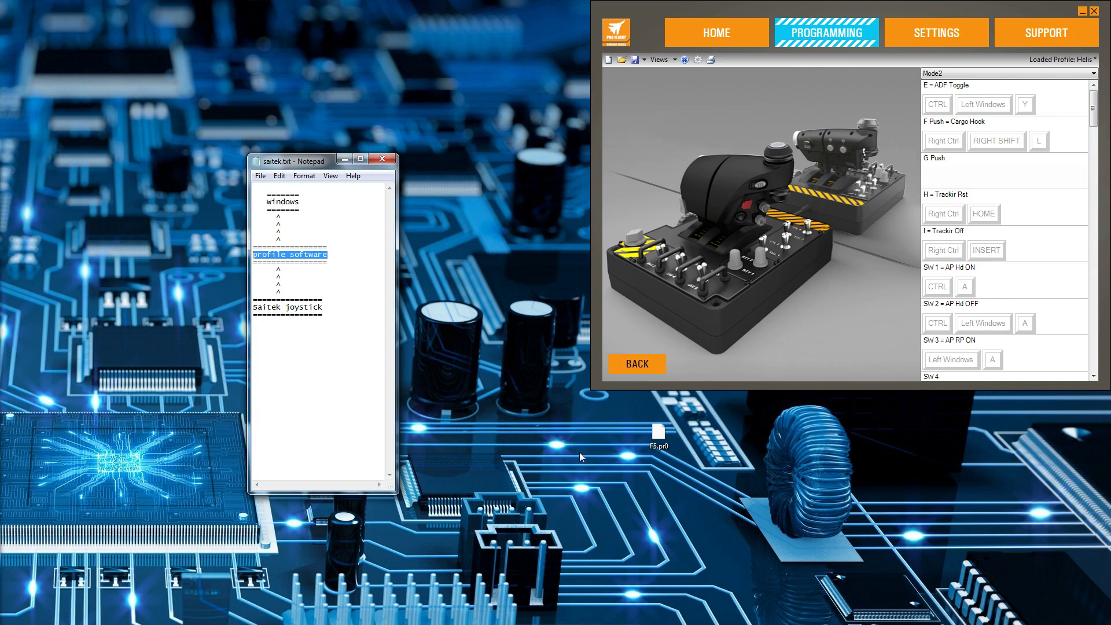
{"action": "left_click", "coordinate": [1082, 123]}
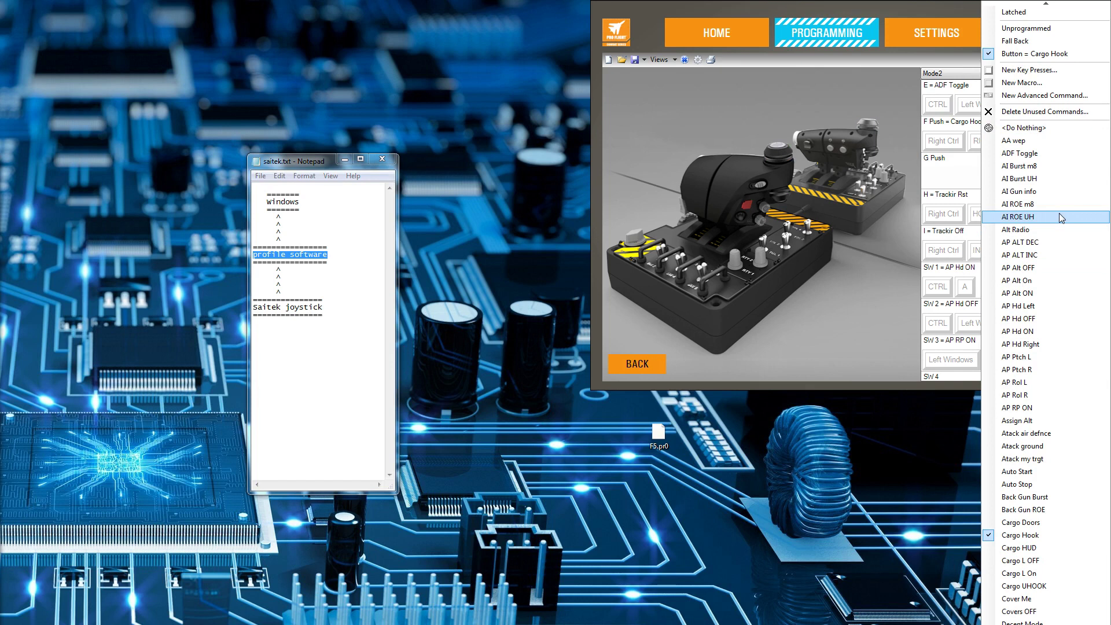
{"action": "left_click", "coordinate": [846, 266]}
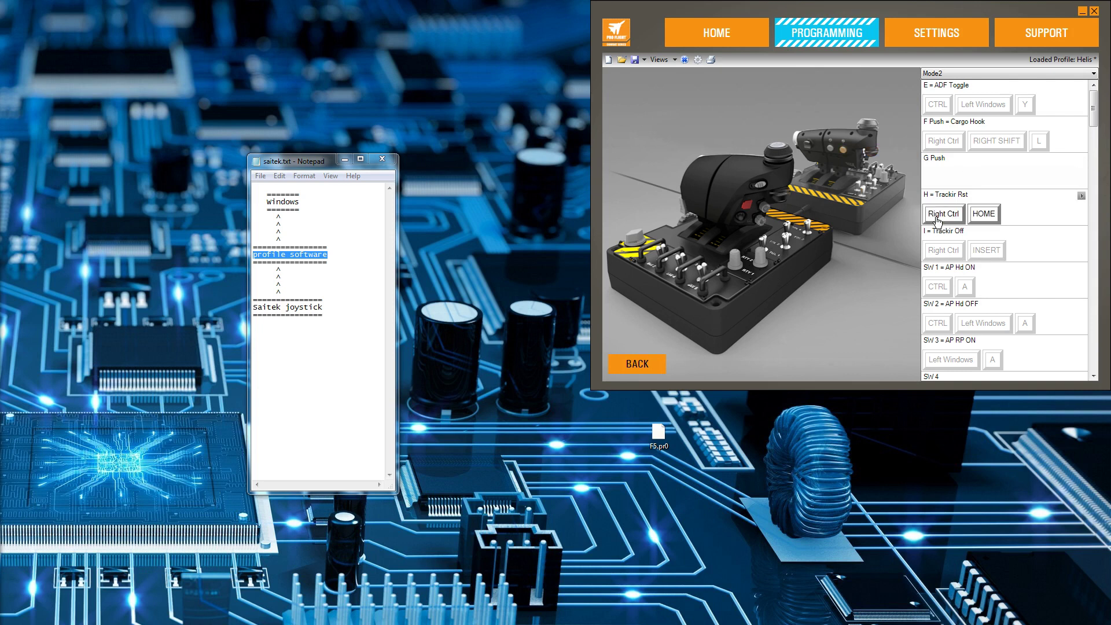
{"action": "left_click", "coordinate": [1081, 197]}
{"action": "left_click", "coordinate": [897, 256]}
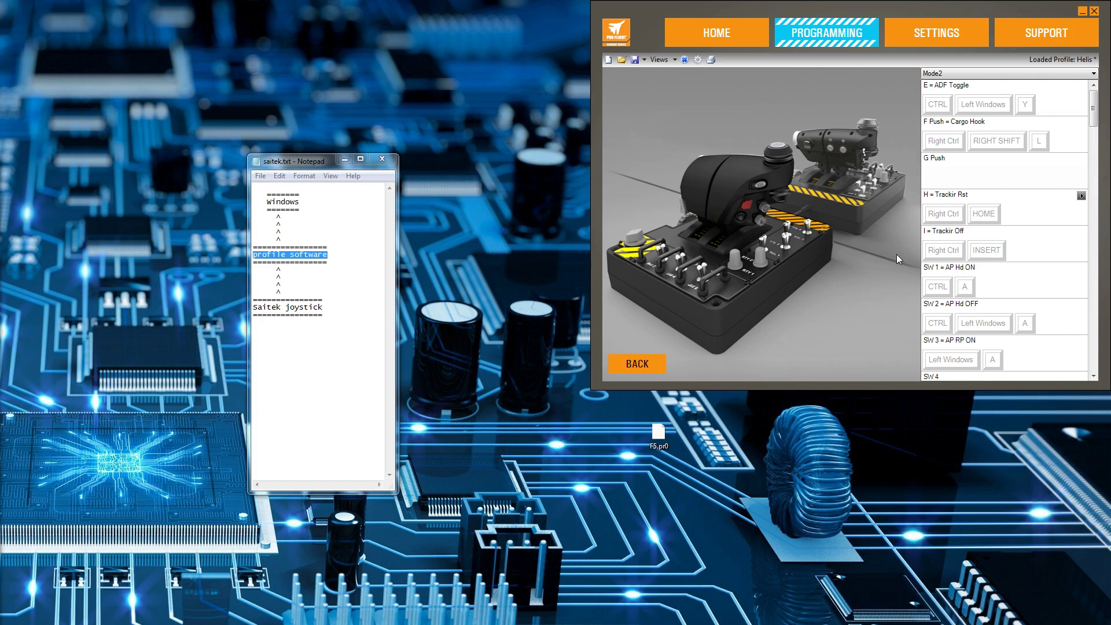
{"action": "left_click", "coordinate": [973, 74]}
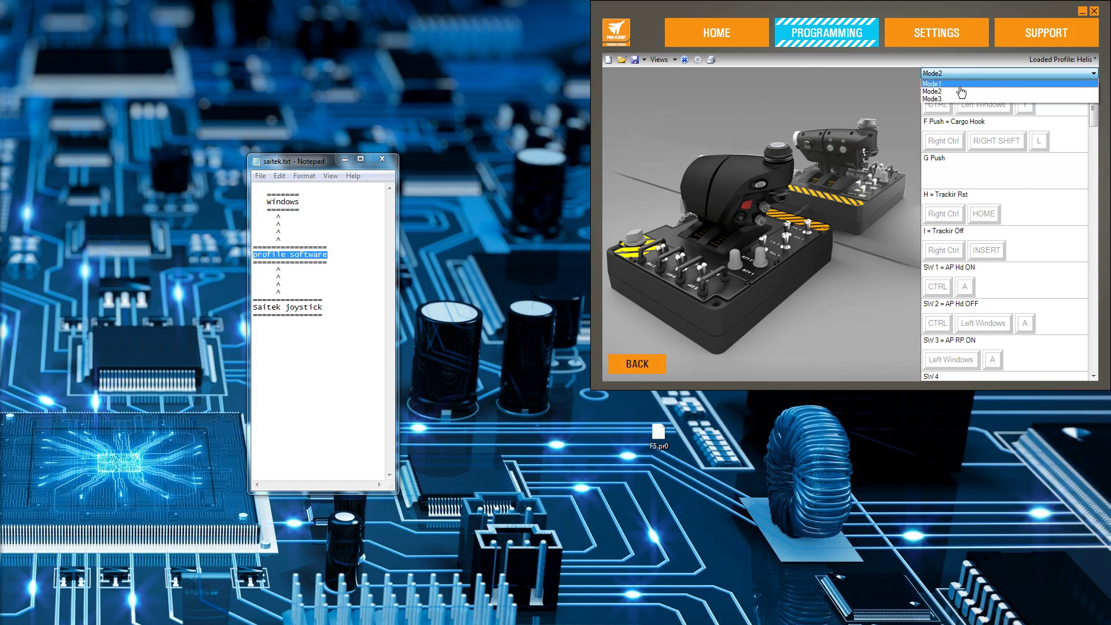
{"action": "left_click", "coordinate": [875, 292]}
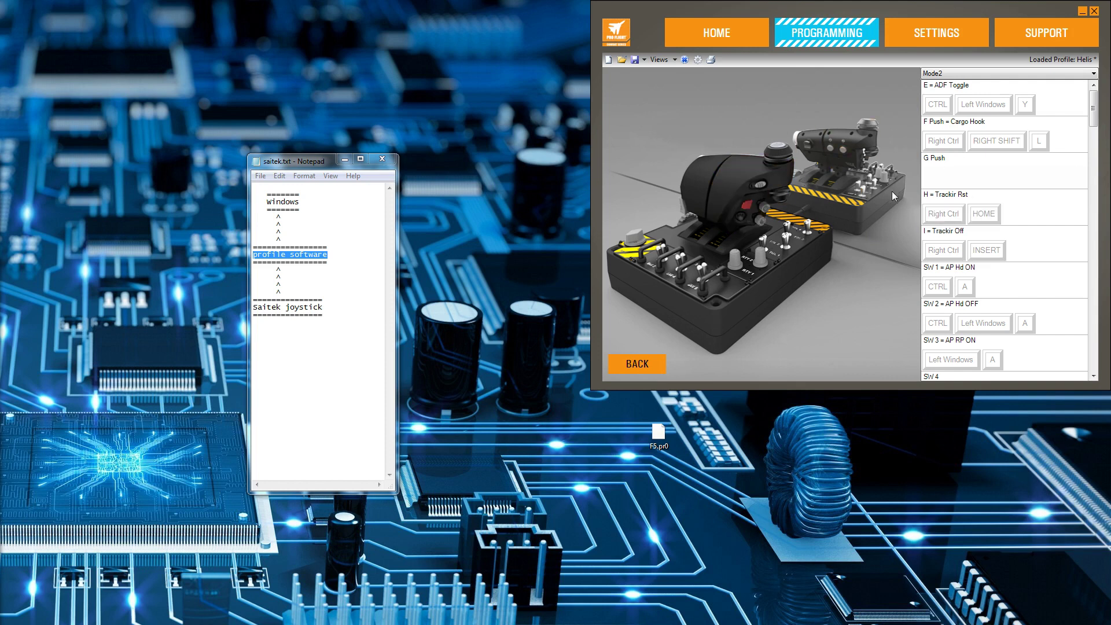
Clear the selection on the 'profile software' line in saitek.txt.
{"action": "left_click", "coordinate": [334, 265]}
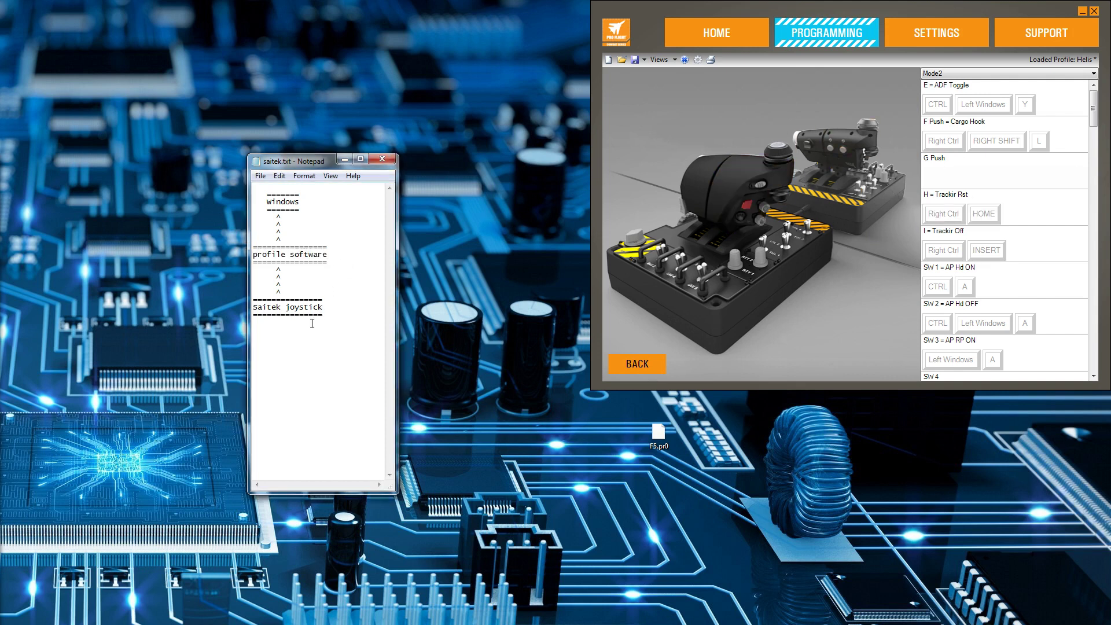